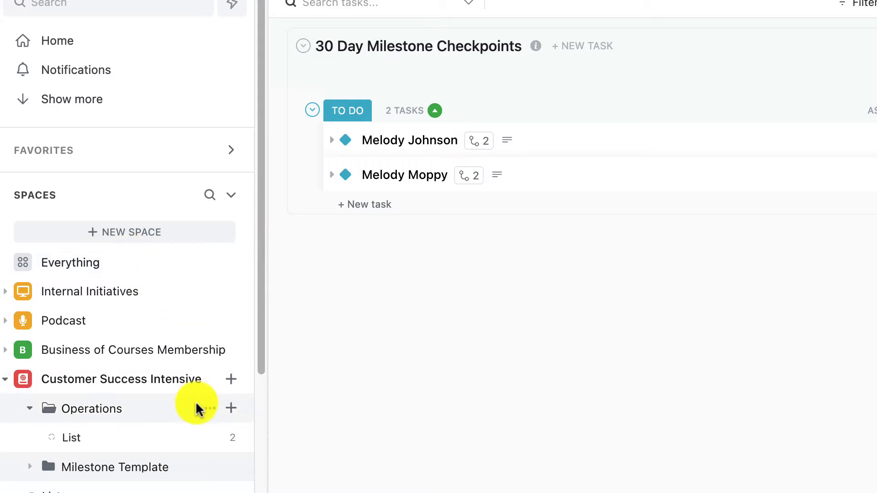
scroll(196, 403, down, 2)
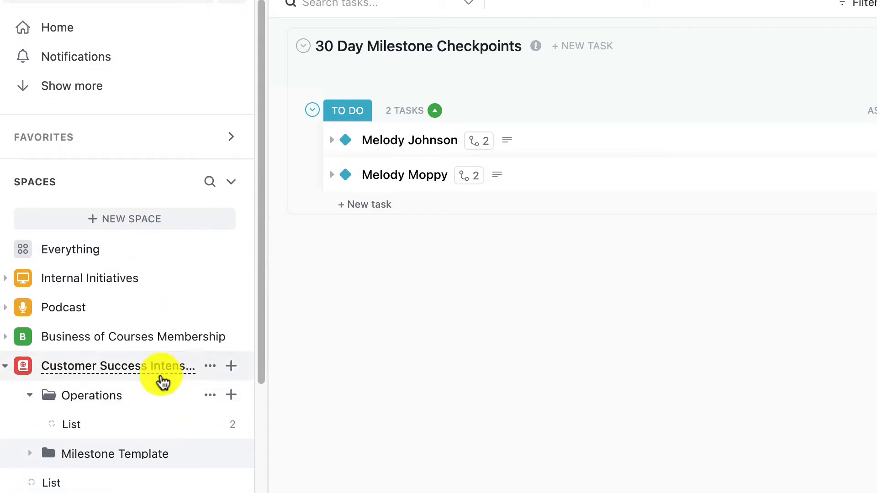
Open the List inside the Operations folder of the Customer Success Intensive space
scroll(21, 300, down, 2)
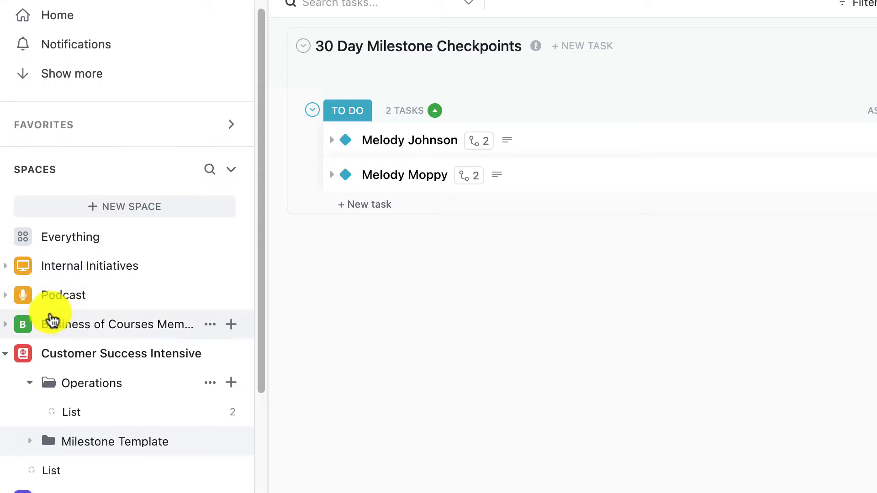
scroll(54, 331, down, 3)
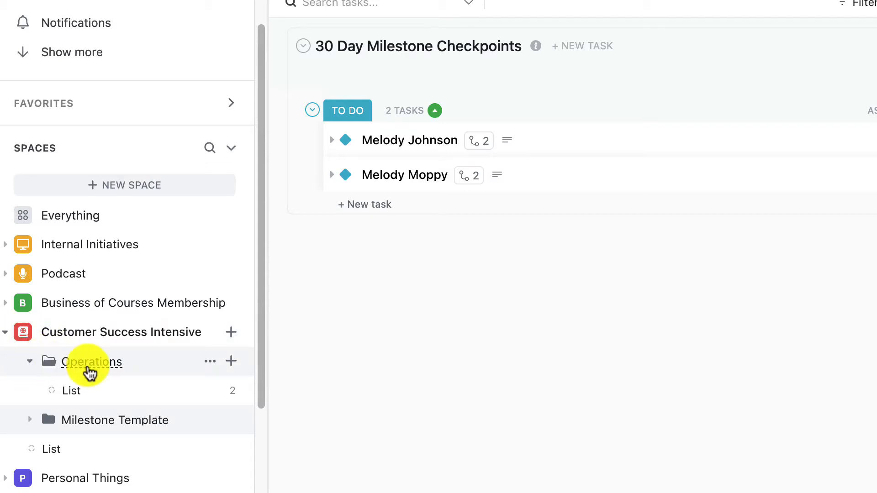
scroll(86, 365, down, 3)
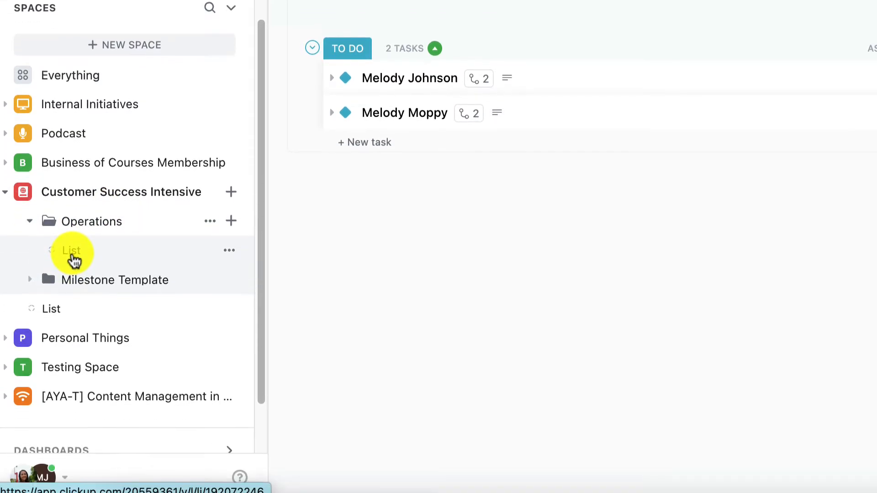
click(72, 237)
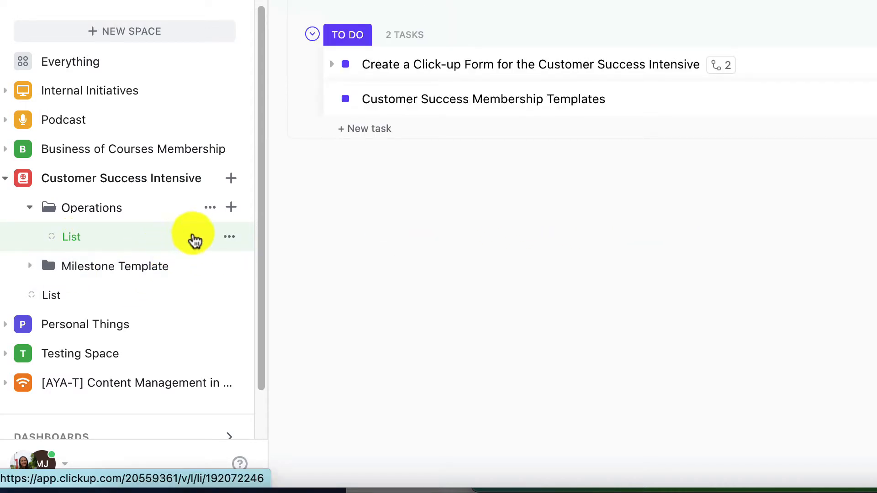
Open the Create a Click-up Form for the Customer Success Intensive task to review it, then close it
click(421, 216)
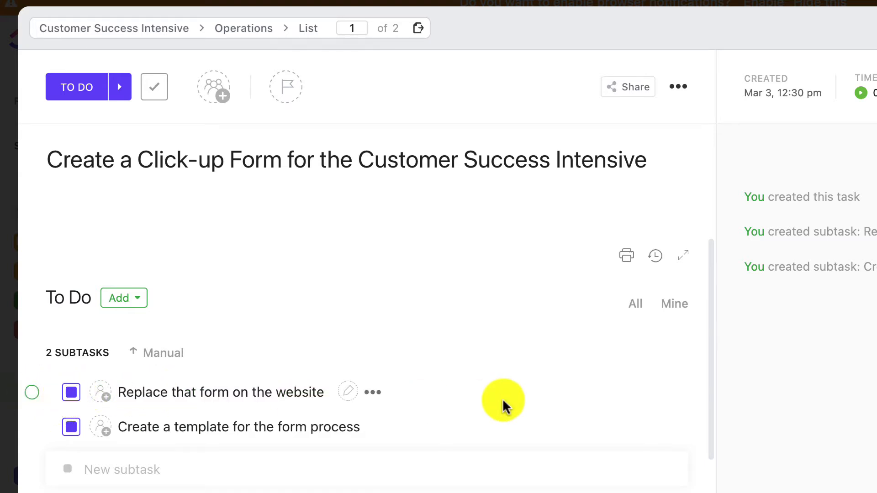
key(Escape)
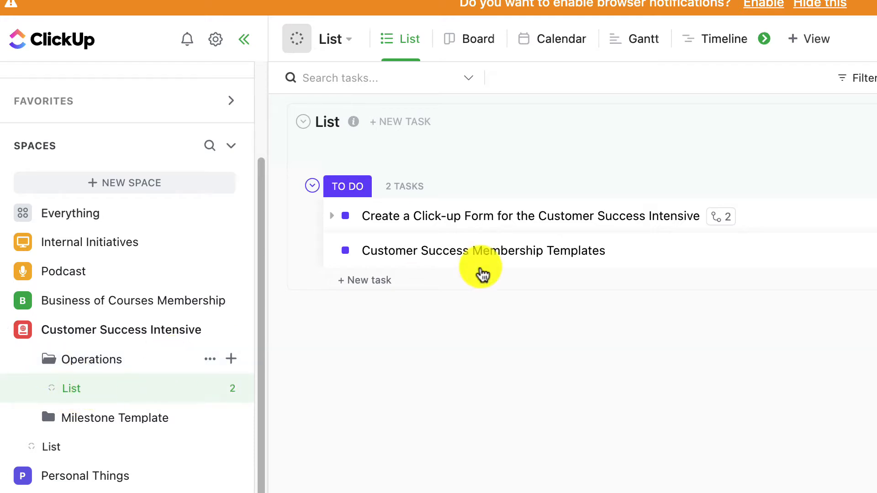
click(500, 216)
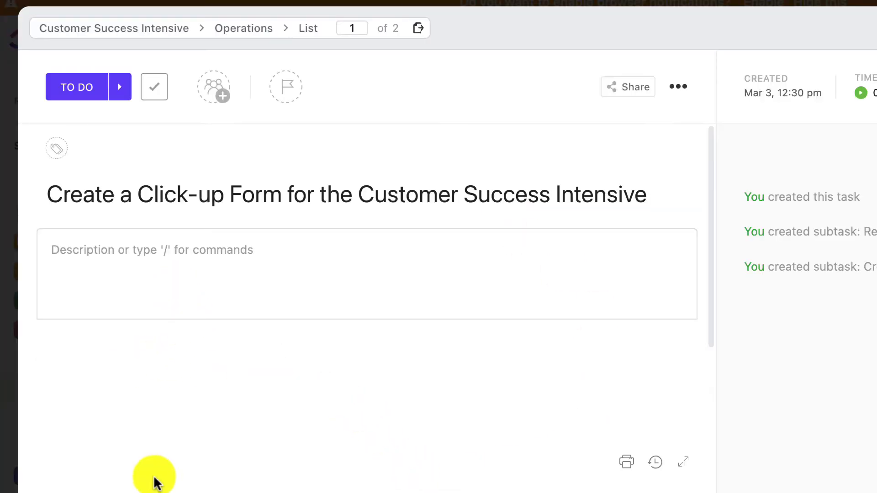
scroll(152, 476, down, 2)
key(Escape)
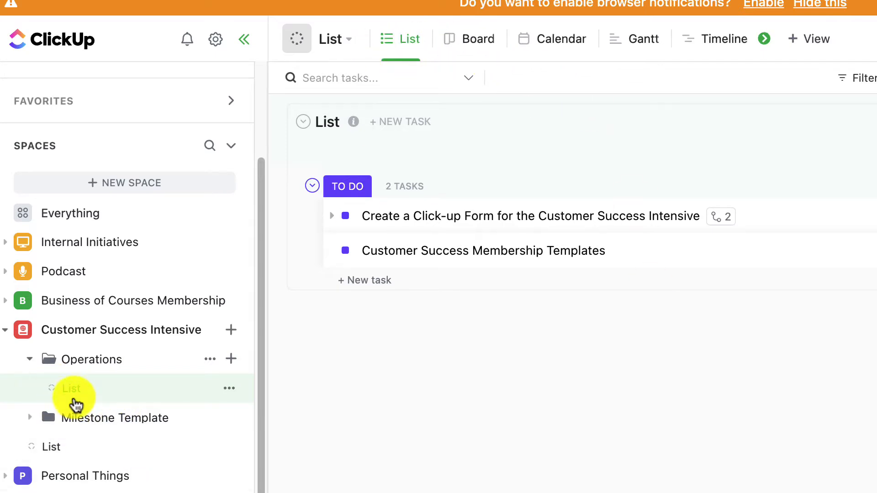
Open the 30 Day Milestone Checkpoints list under Milestone Template and delete its Milestone Template view
click(29, 417)
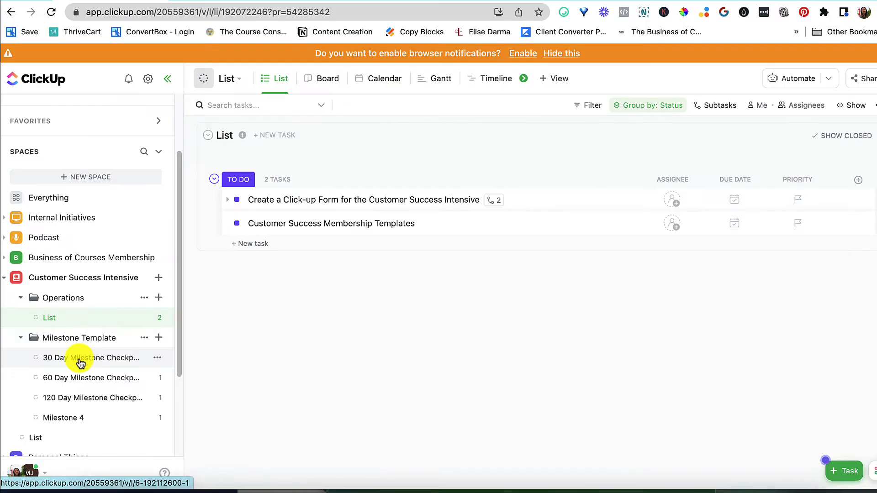
click(80, 361)
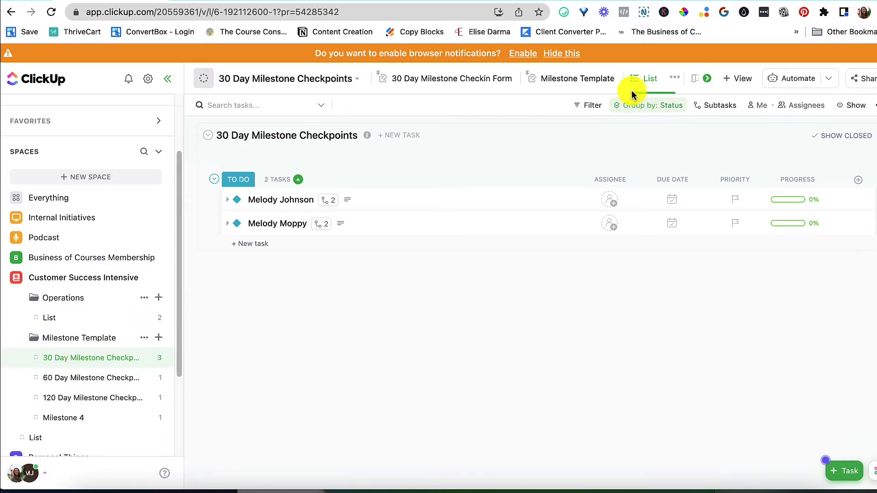
right_click(607, 80)
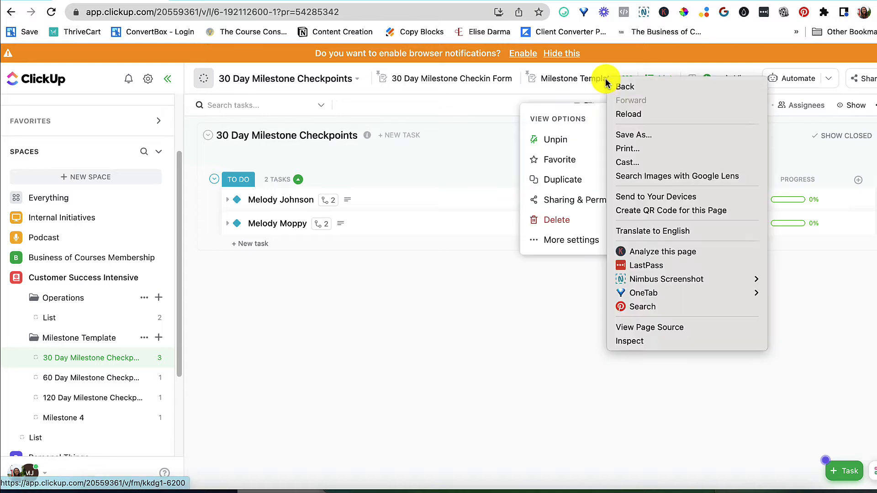
click(654, 250)
click(657, 412)
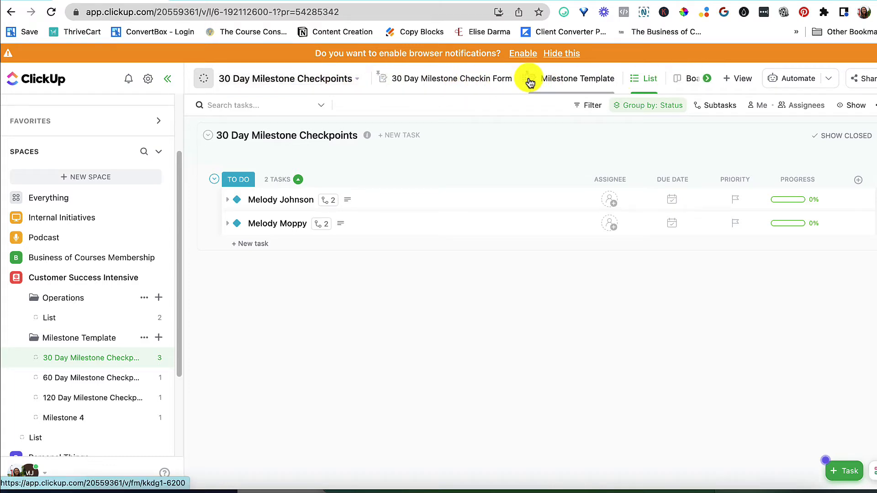
right_click(529, 81)
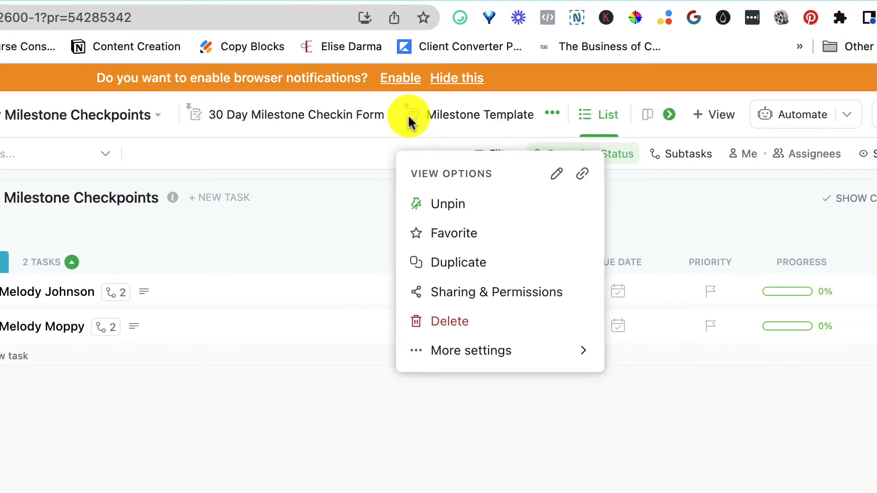
click(450, 321)
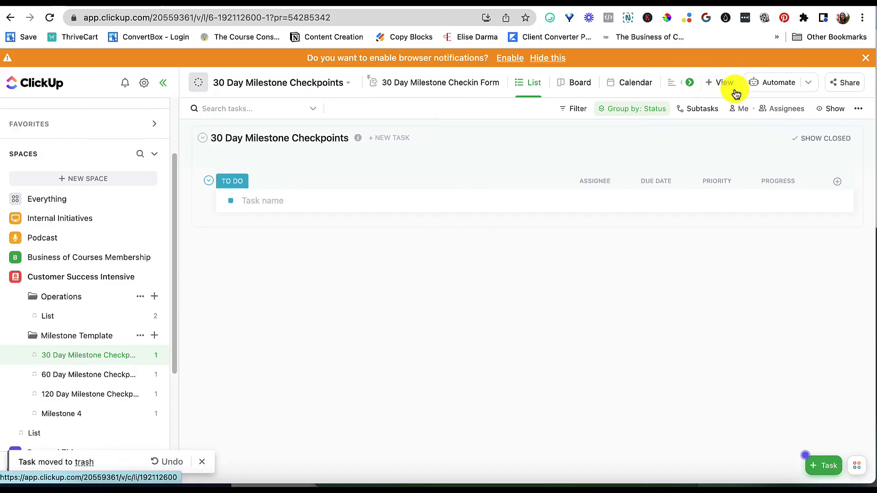
Add a new Form view to the 30 Day Milestone Checkpoints list
click(706, 115)
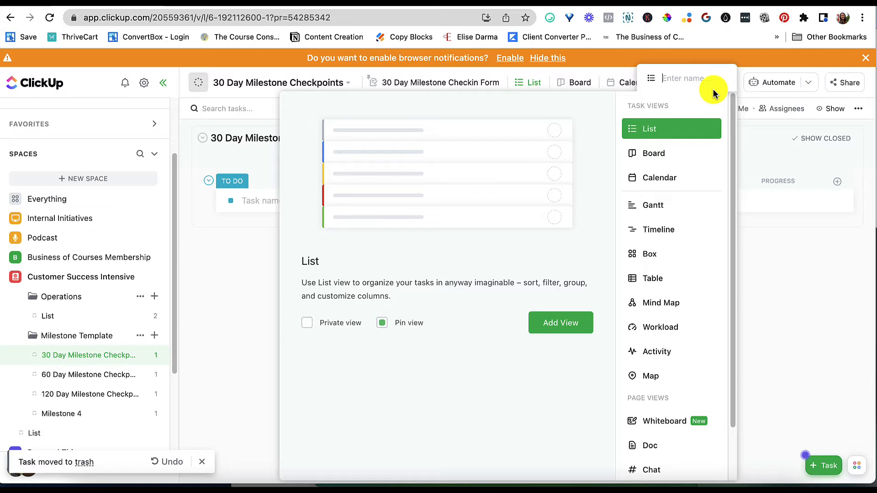
click(753, 197)
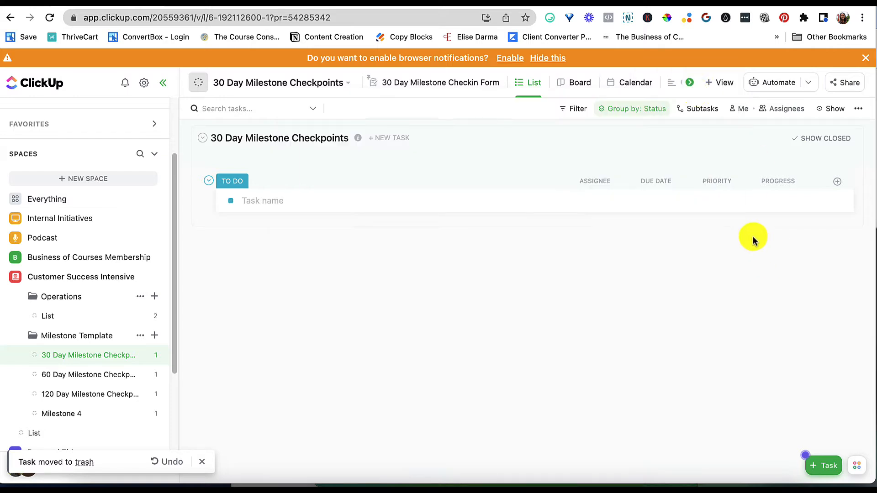
click(710, 83)
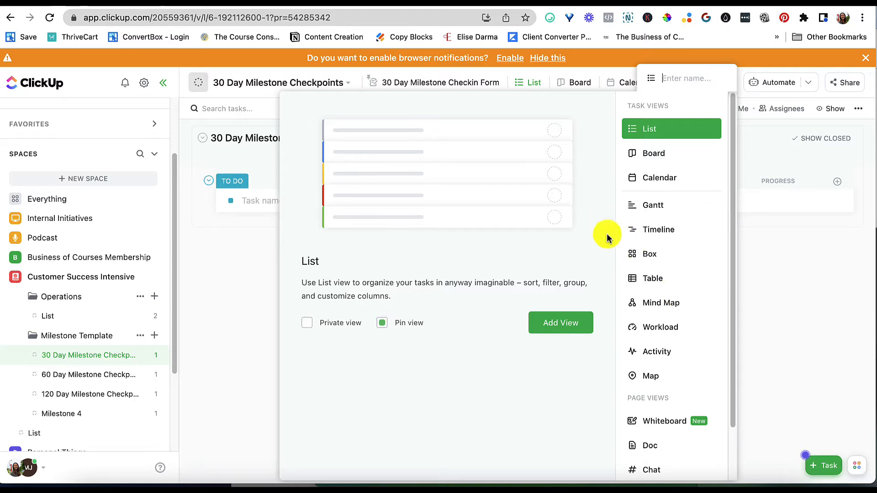
scroll(673, 391, down, 2)
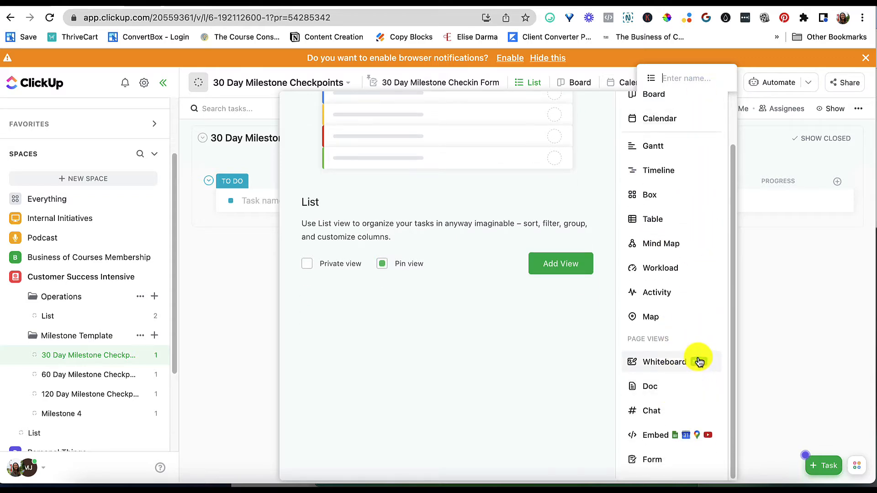
click(674, 463)
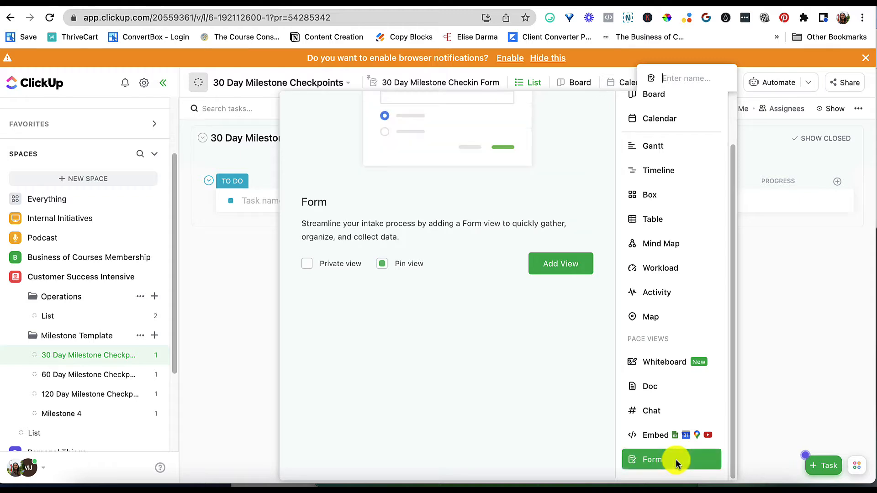
scroll(478, 284, up, 3)
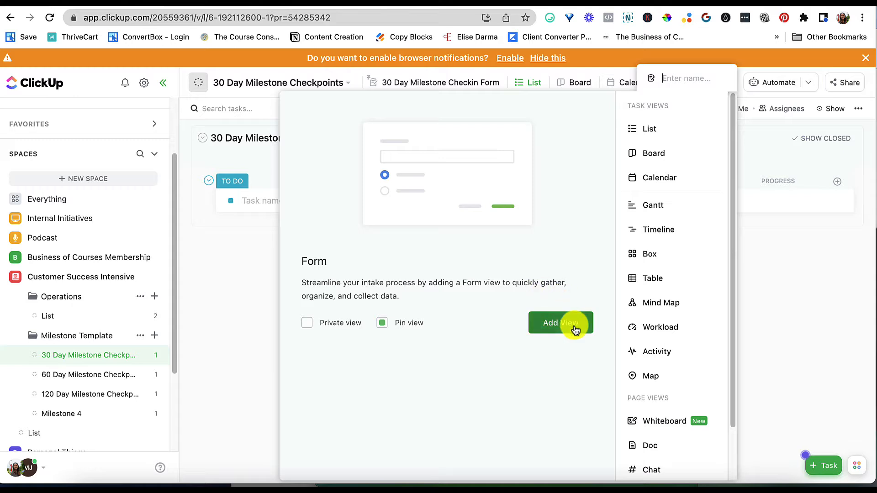
click(577, 326)
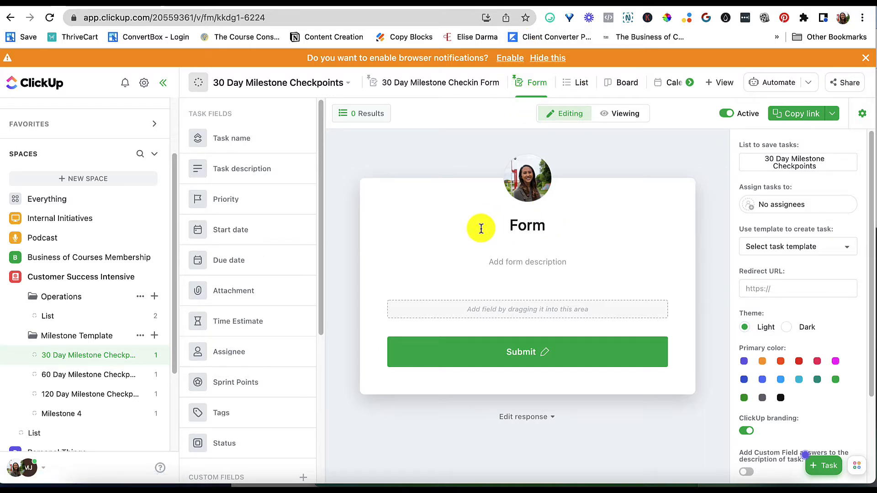
Rename the form title to New Testing Milestone
drag(478, 227, 626, 229)
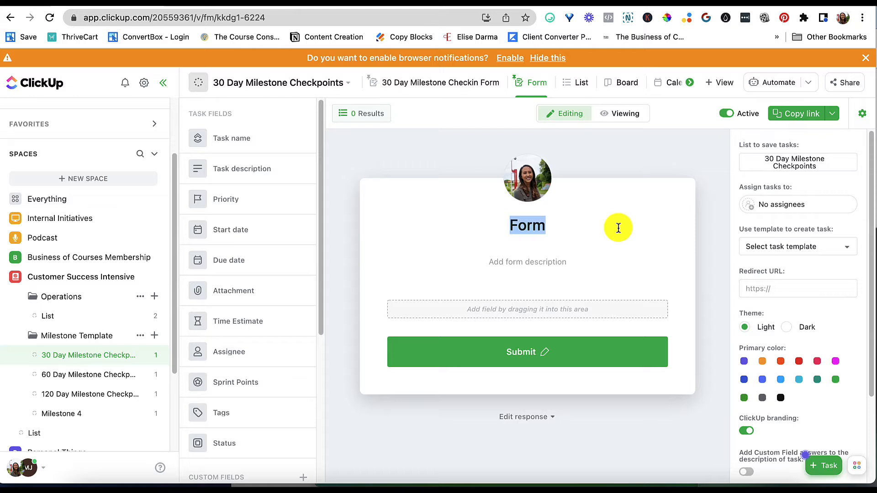
text(New Testig)
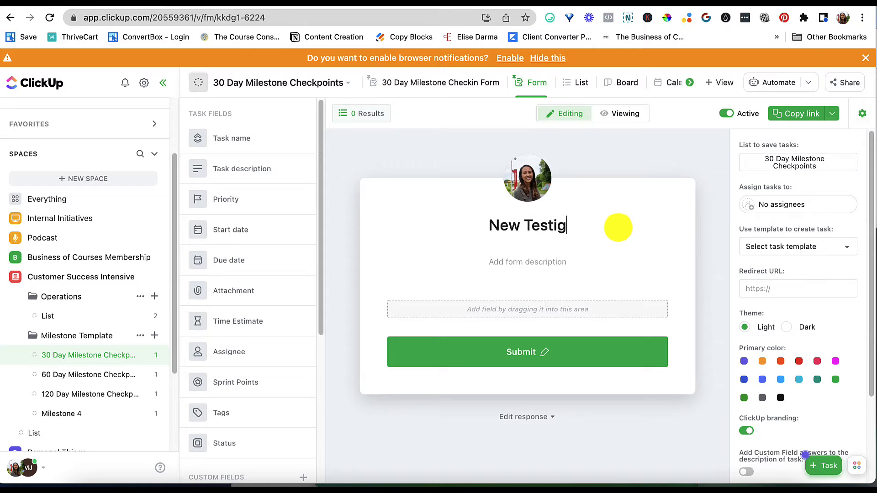
key(BackSpace)
text(ng )
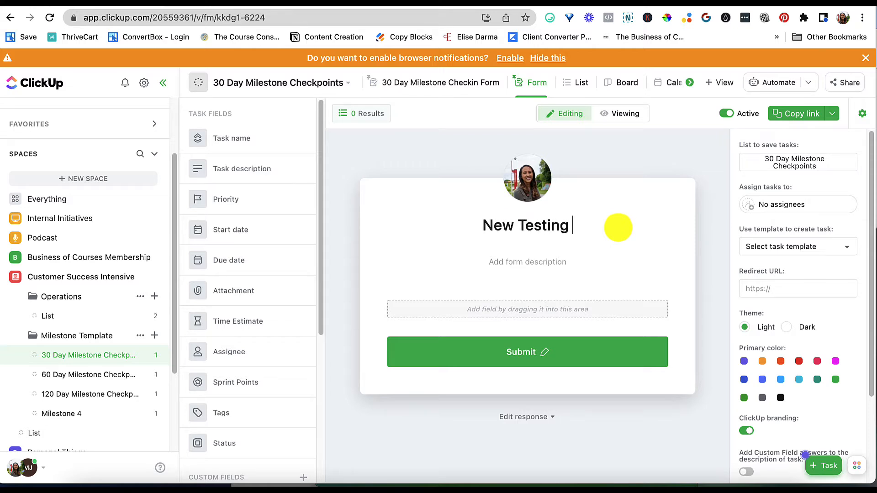
text(Milestone)
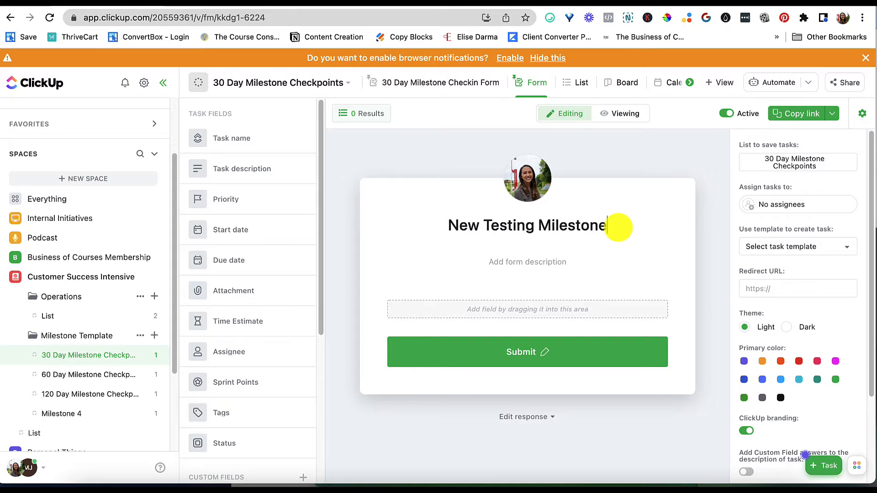
Enter the form description "Fill out this coaching program form so that you can easily customize your feedback and questions for the next call"
click(526, 270)
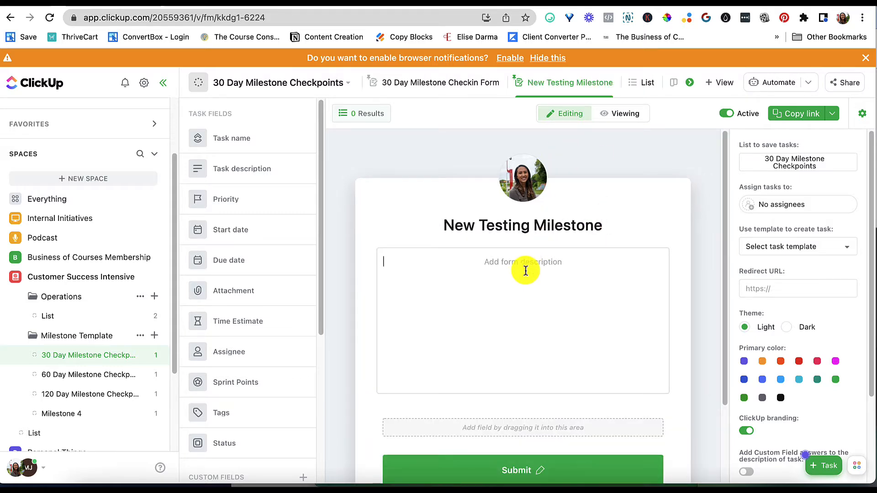
text(F)
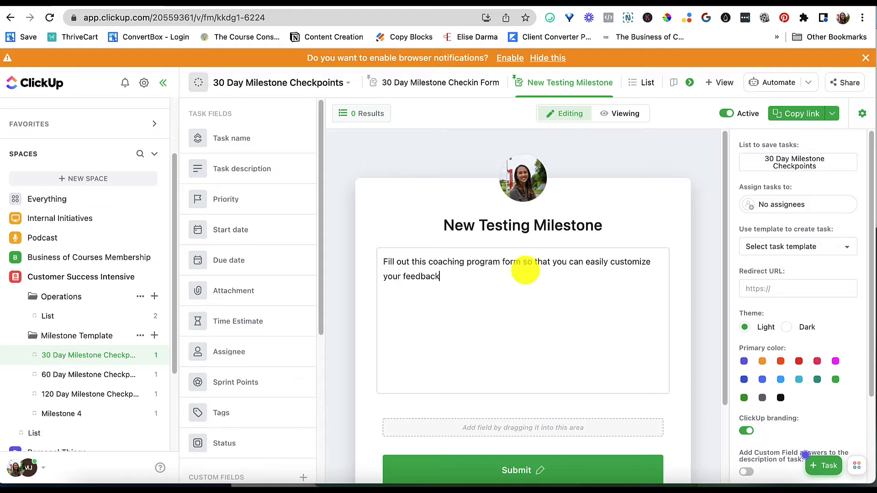
text(and uestions for the next call)
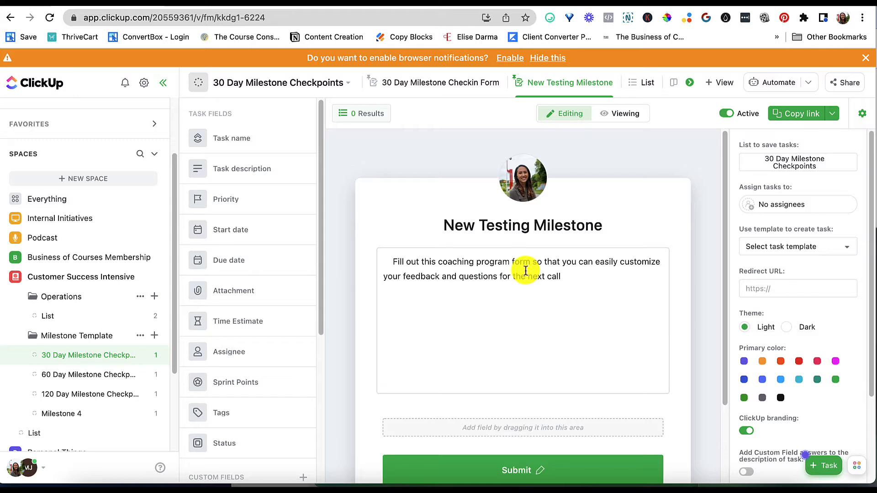
click(391, 262)
key(BackSpace)
Add the Task name field to the form and relabel it First and Last Name
scroll(457, 315, down, 2)
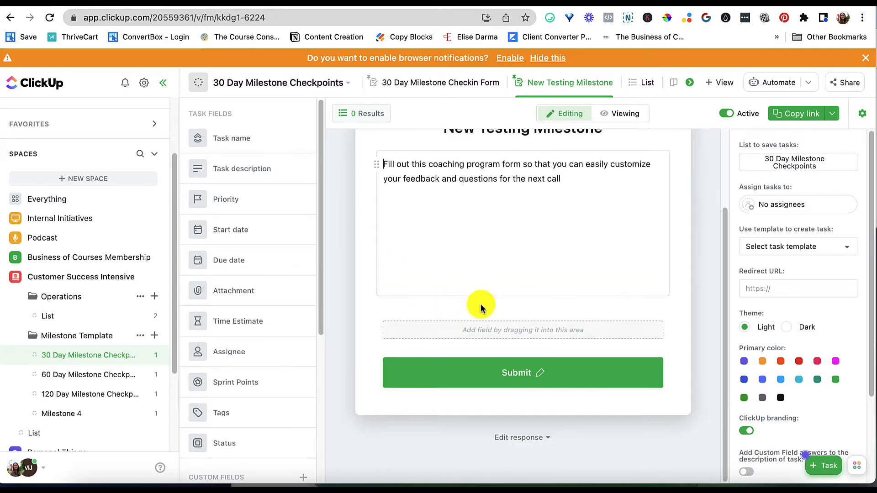
drag(239, 140, 546, 325)
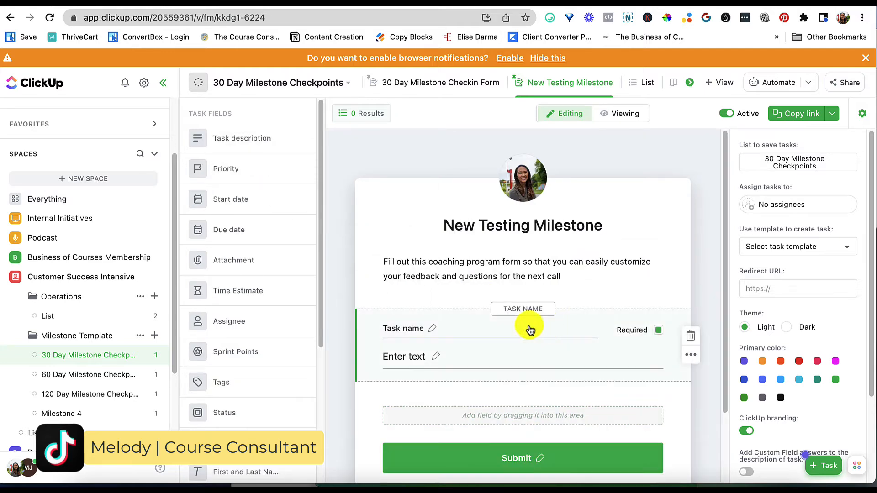
drag(428, 329, 385, 323)
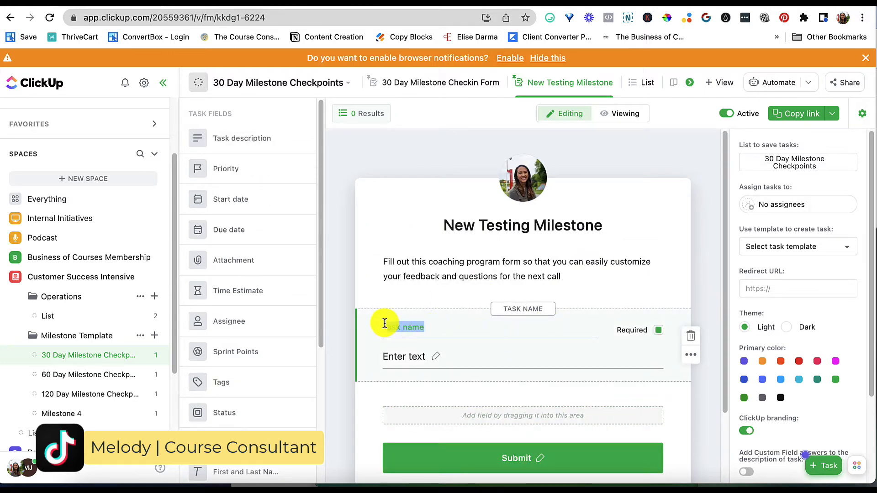
key(BackSpace)
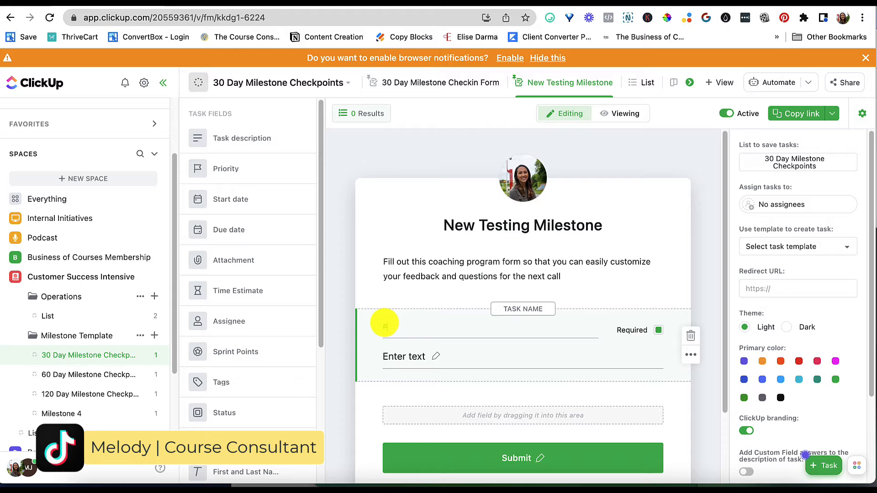
text(First and Last Name)
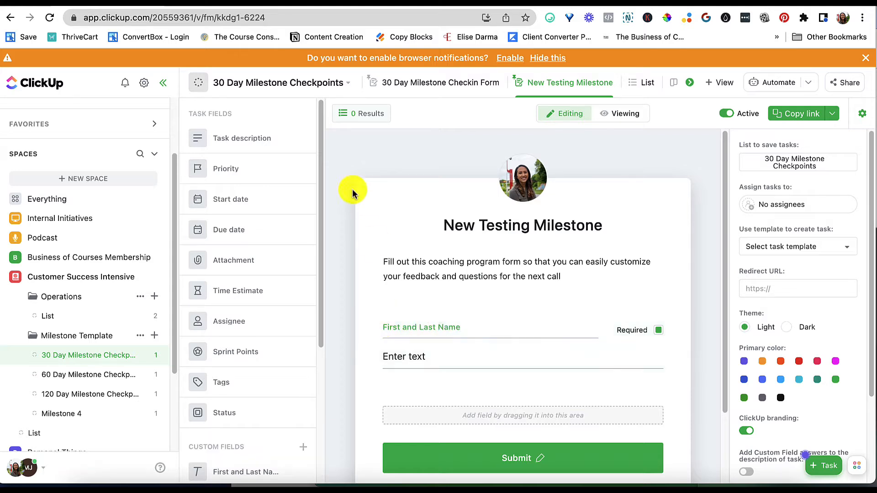
click(692, 425)
scroll(693, 434, down, 2)
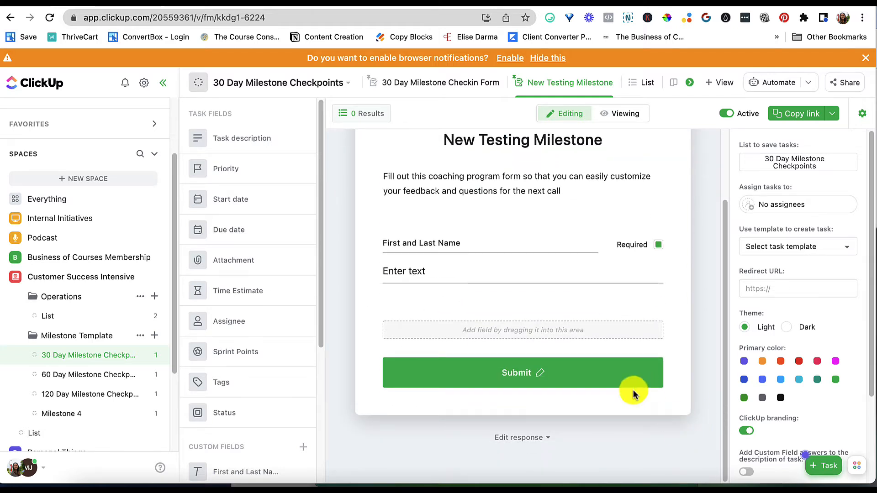
Browse the form's existing task and custom fields and the field types available for a new custom field
scroll(632, 397, up, 2)
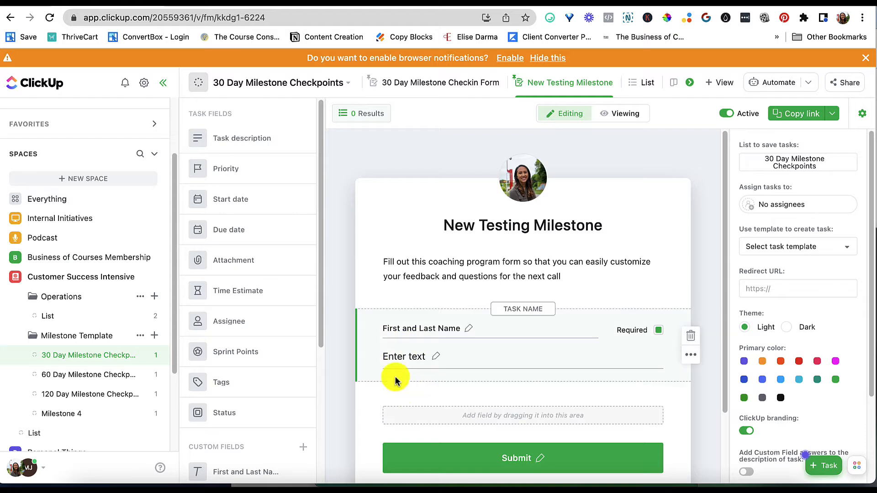
scroll(251, 247, down, 5)
scroll(227, 261, up, 5)
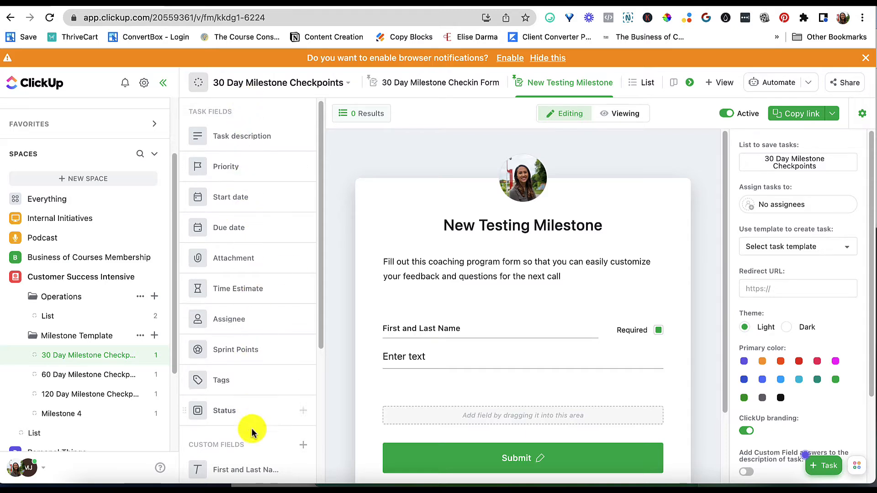
scroll(256, 418, down, 3)
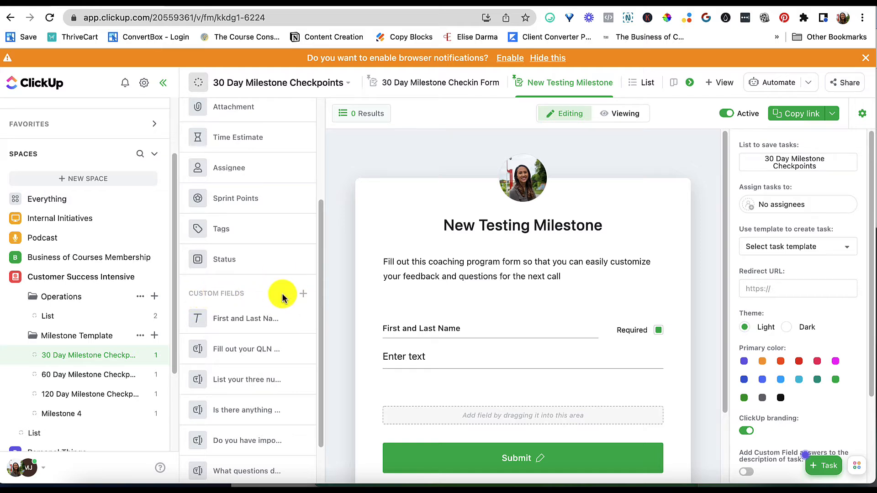
scroll(280, 306, down, 1)
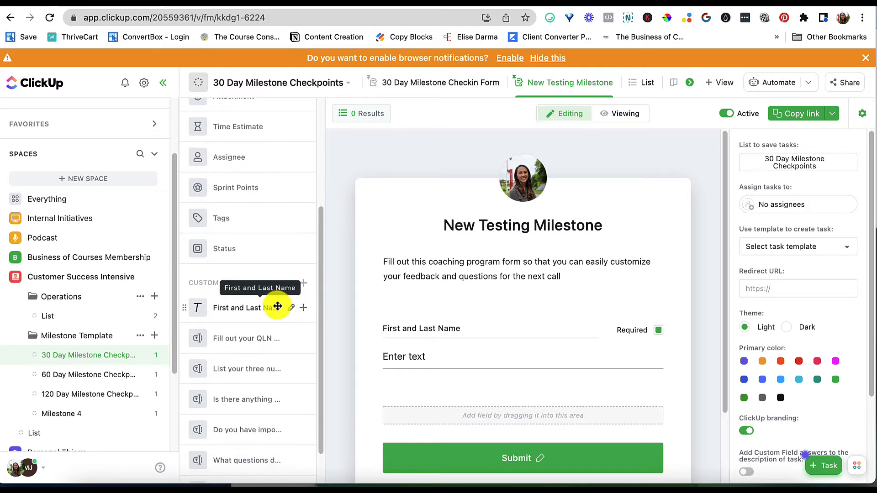
scroll(256, 455, down, 1)
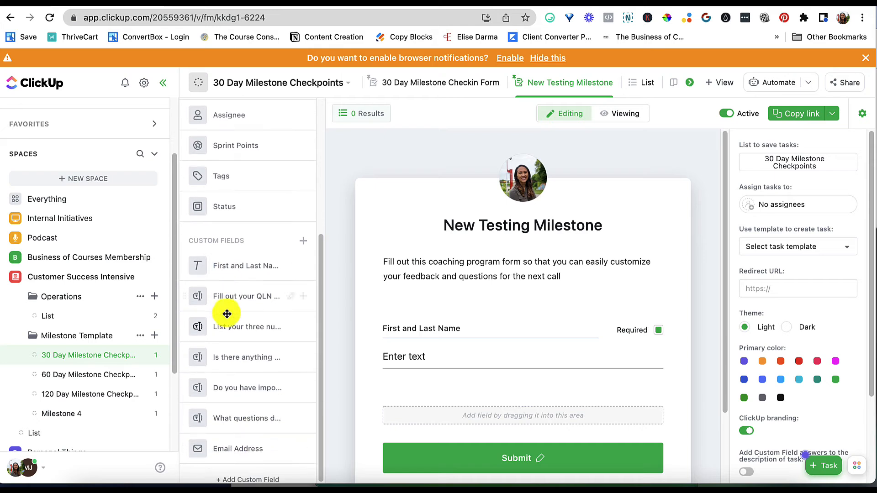
click(302, 242)
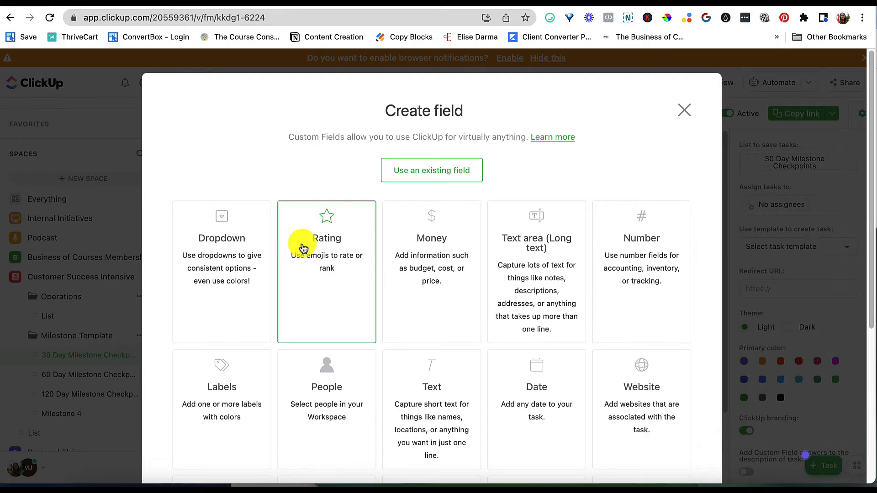
scroll(304, 248, down, 5)
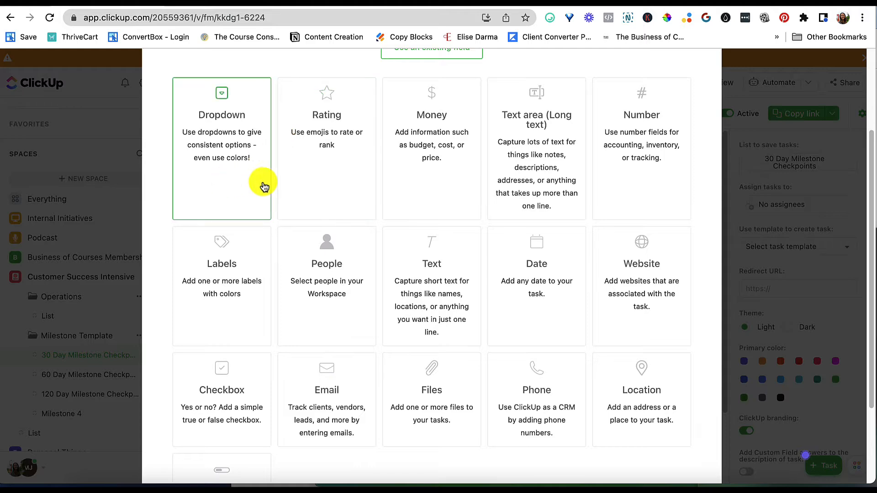
scroll(673, 456, down, 2)
scroll(671, 452, down, 2)
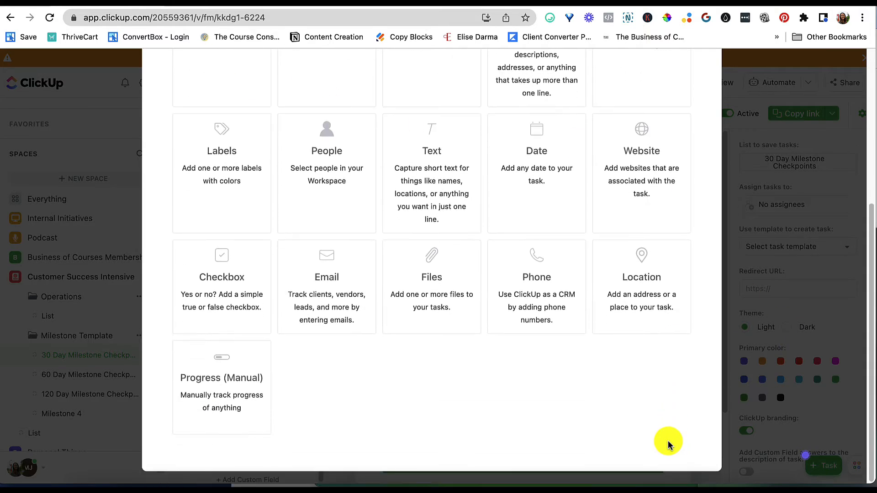
scroll(659, 425, up, 5)
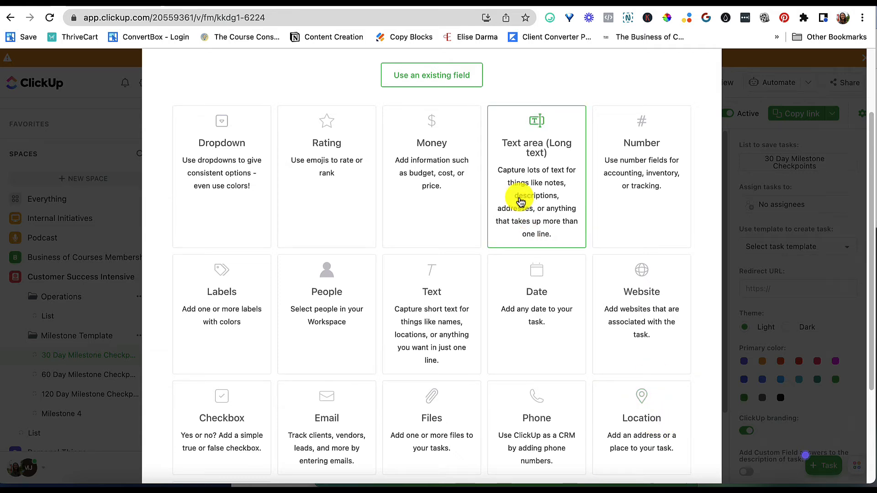
scroll(562, 304, down, 5)
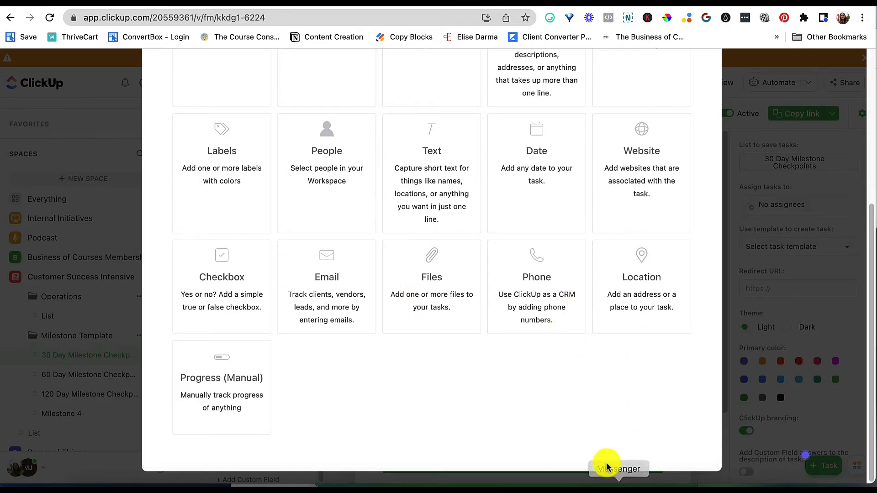
scroll(604, 459, up, 8)
scroll(603, 454, down, 8)
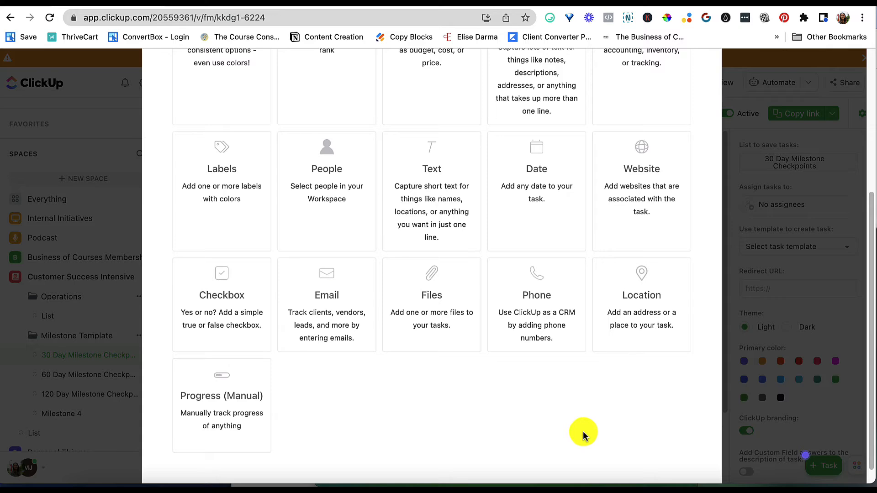
scroll(583, 431, up, 3)
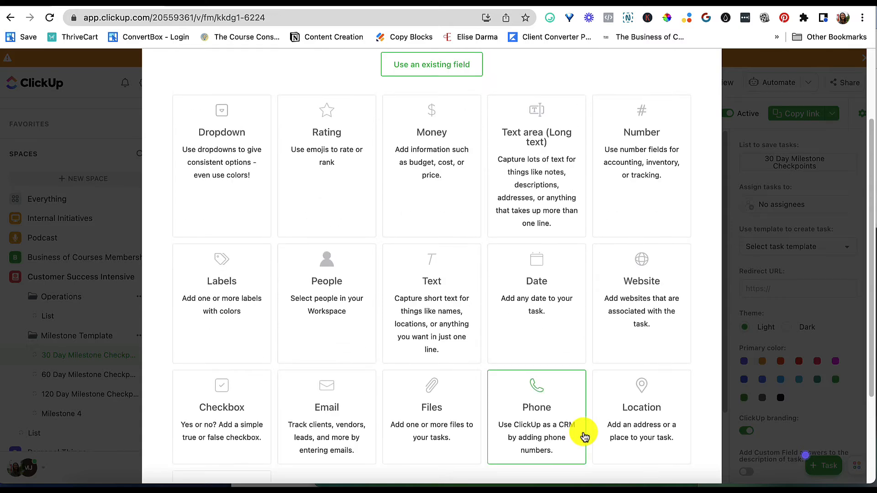
scroll(583, 437, up, 3)
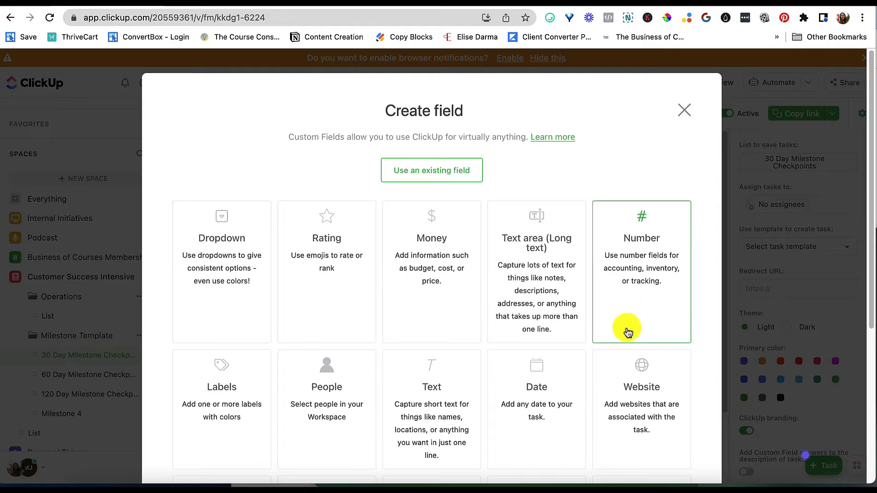
scroll(512, 243, down, 1)
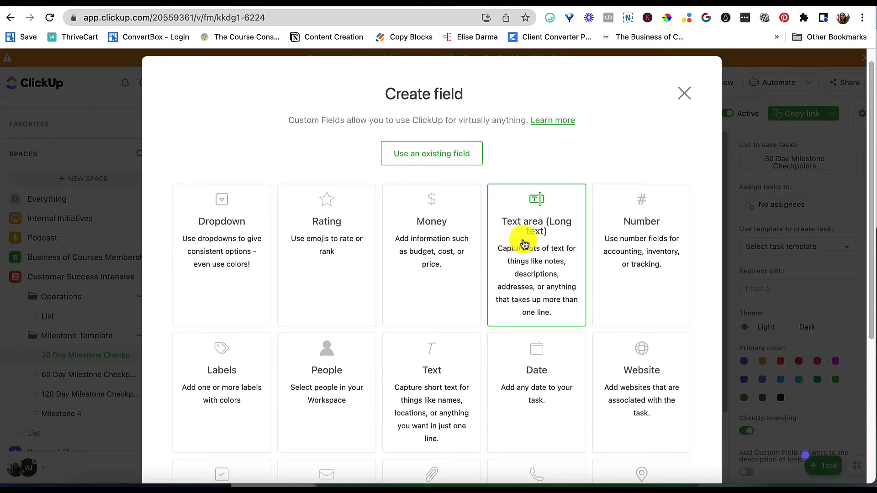
Create a Text area (Long text) custom field named Please submit your question for the next coaching call
click(568, 287)
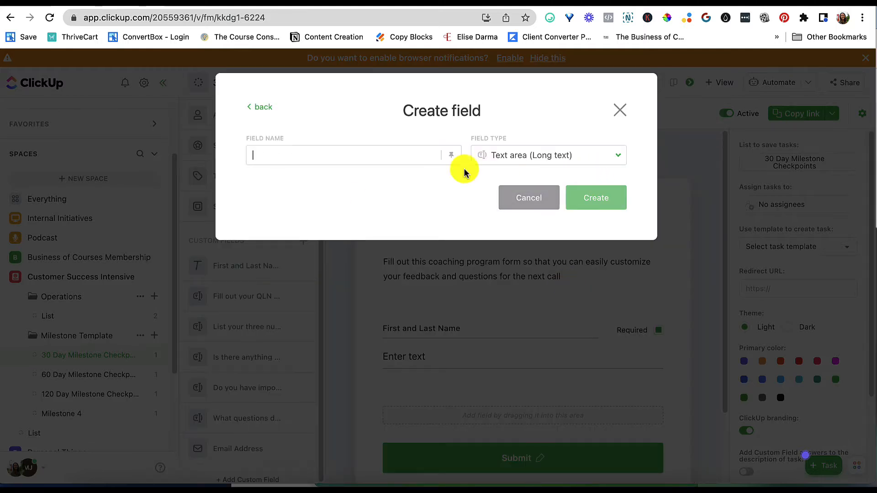
text(Please submit your question fo)
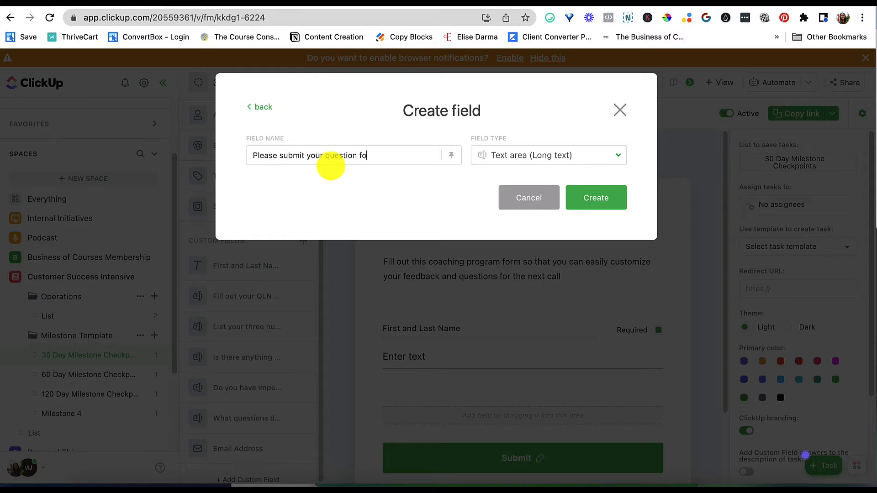
text(ng call)
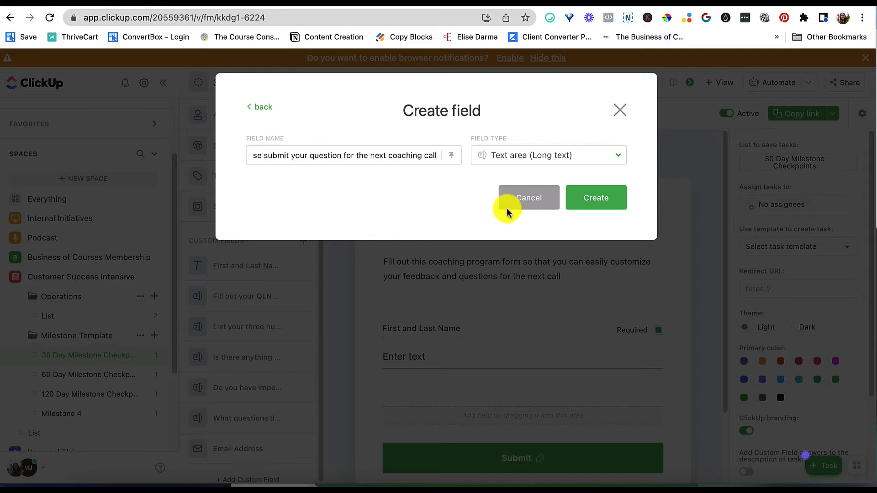
click(594, 207)
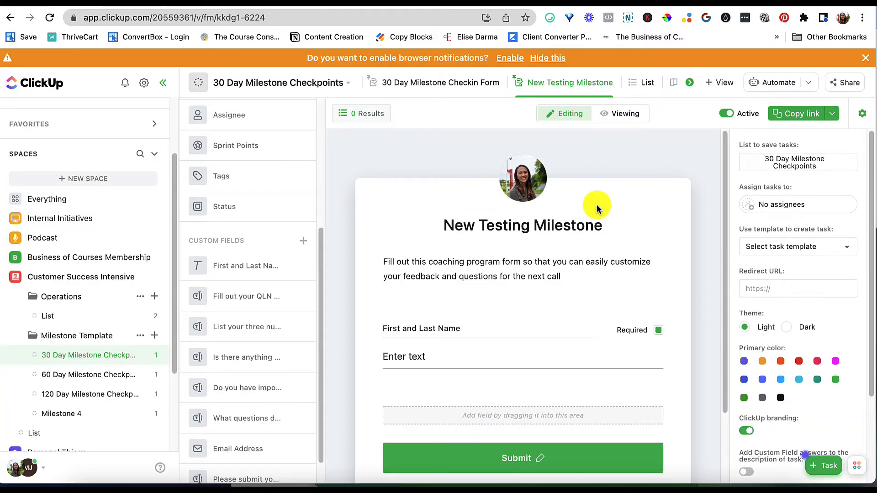
Add the Please submit your question for the next coaching call field to the form below First and Last Name
scroll(286, 379, down, 1)
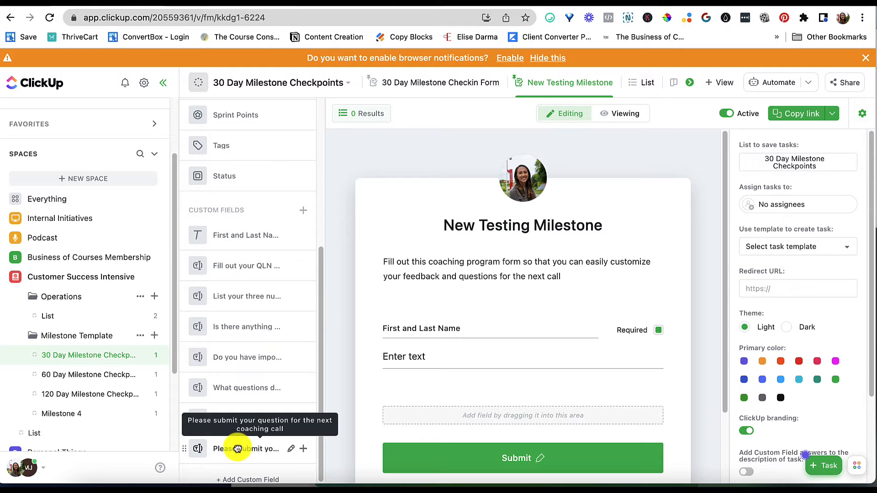
drag(237, 448, 512, 400)
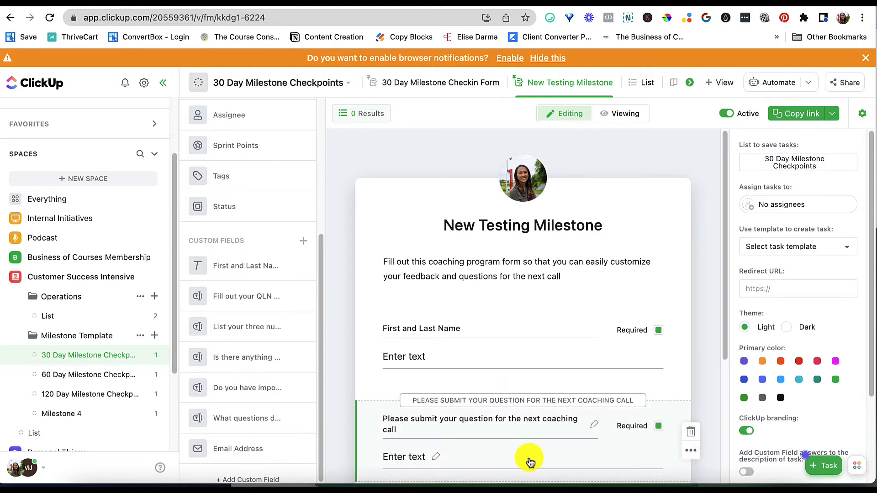
End the form description with a period
scroll(530, 462, down, 2)
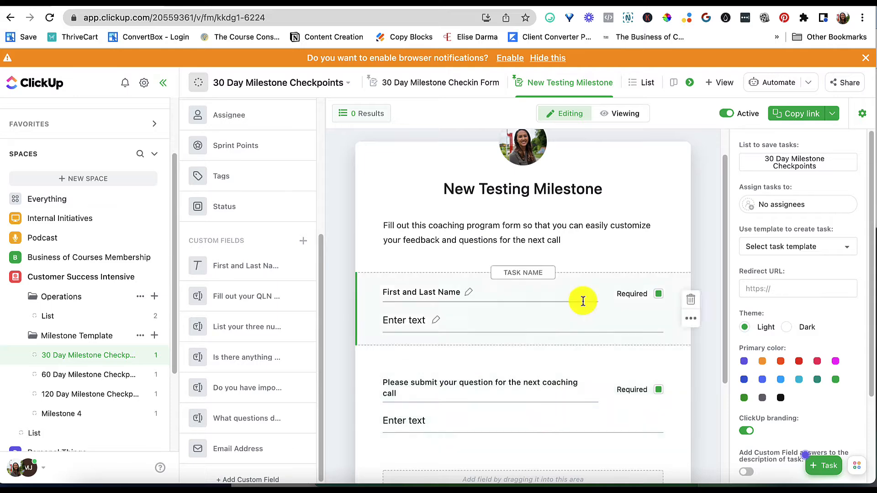
click(575, 243)
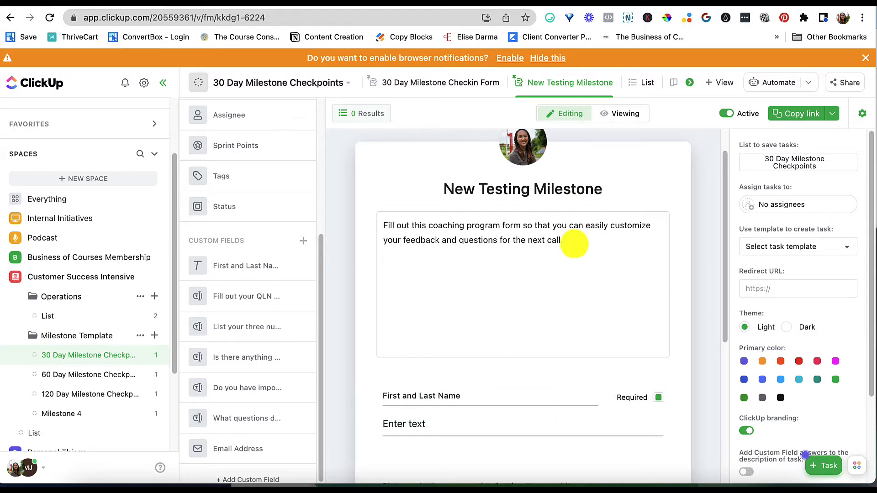
scroll(594, 366, down, 5)
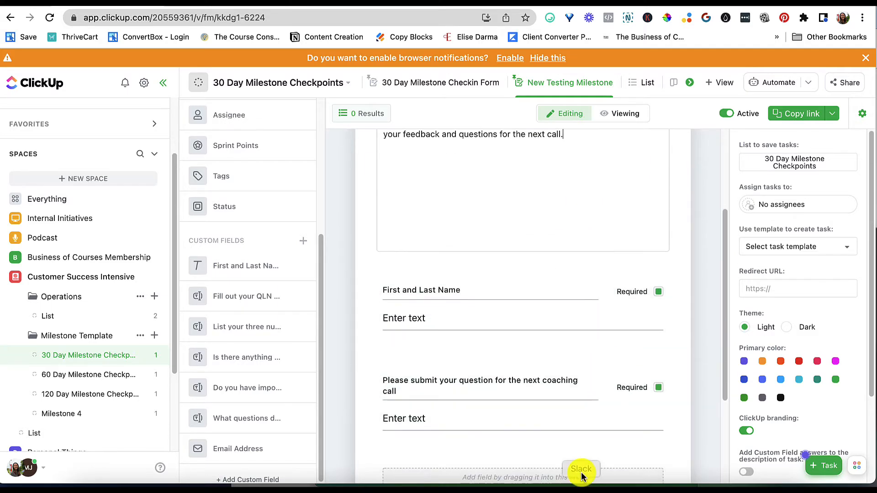
scroll(591, 432, up, 3)
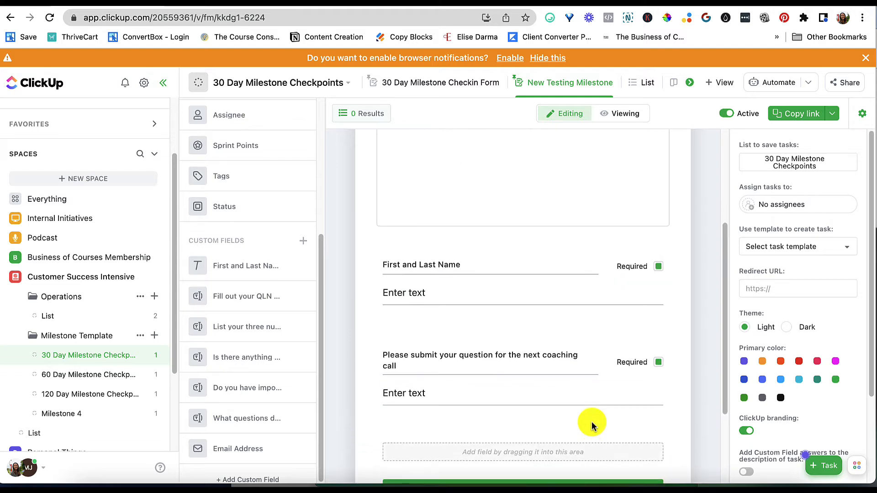
scroll(592, 424, up, 2)
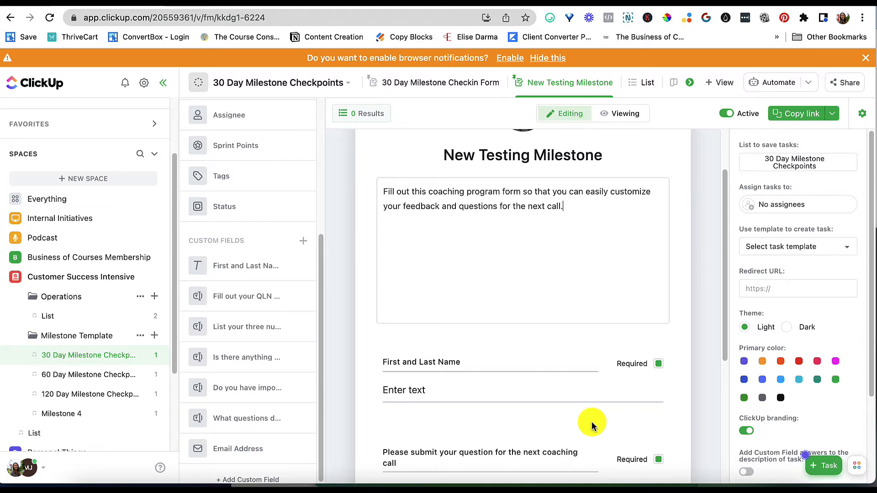
scroll(591, 421, down, 1)
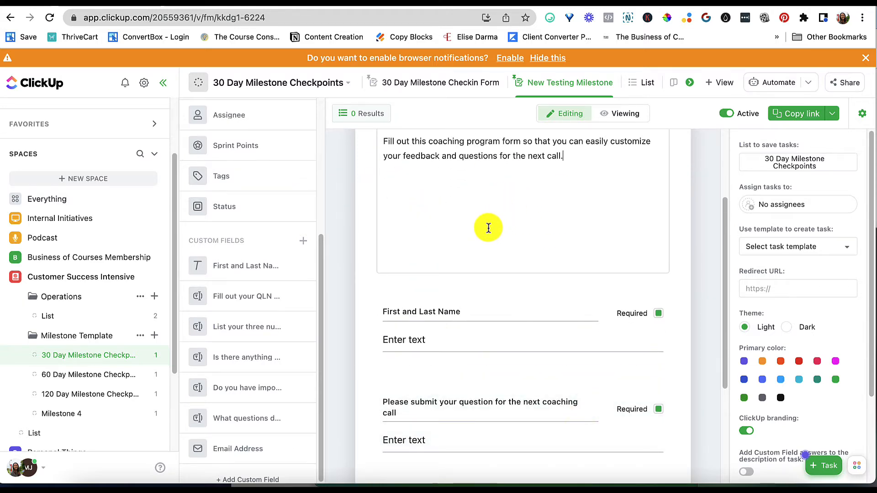
scroll(498, 425, down, 2)
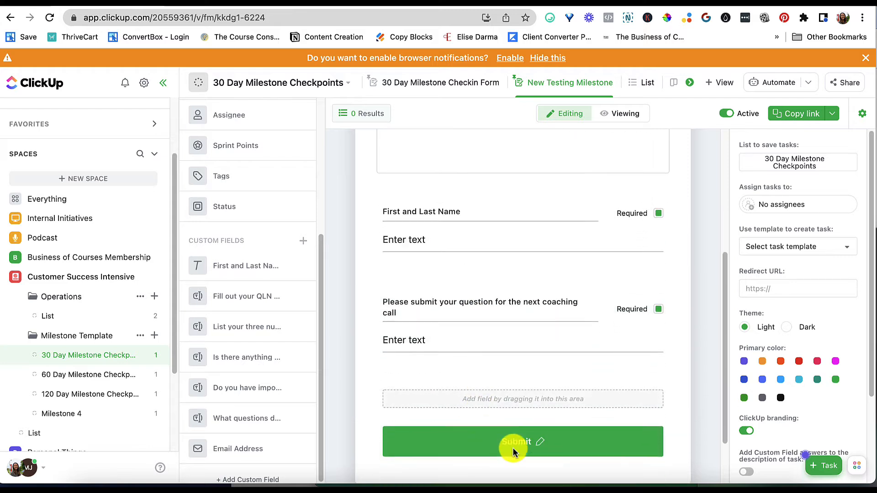
scroll(260, 371, up, 3)
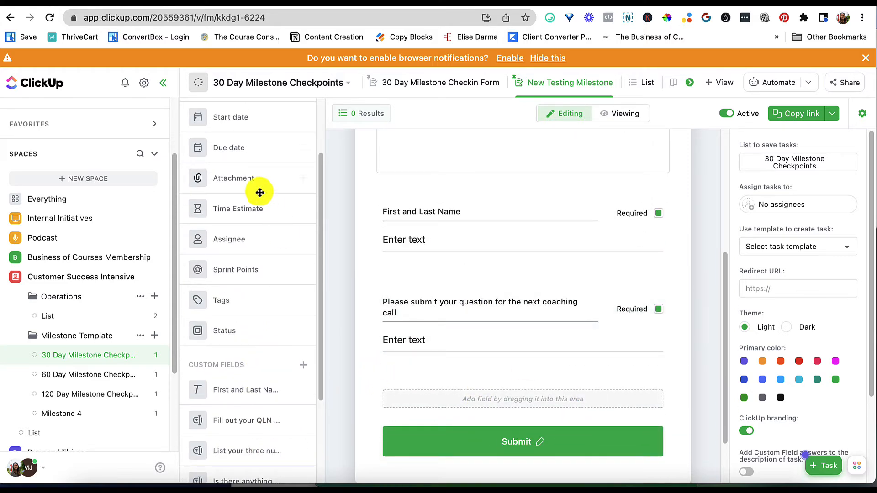
Add an Attachment field to the form and label it Submit your homework assignment
drag(260, 192, 364, 334)
click(435, 337)
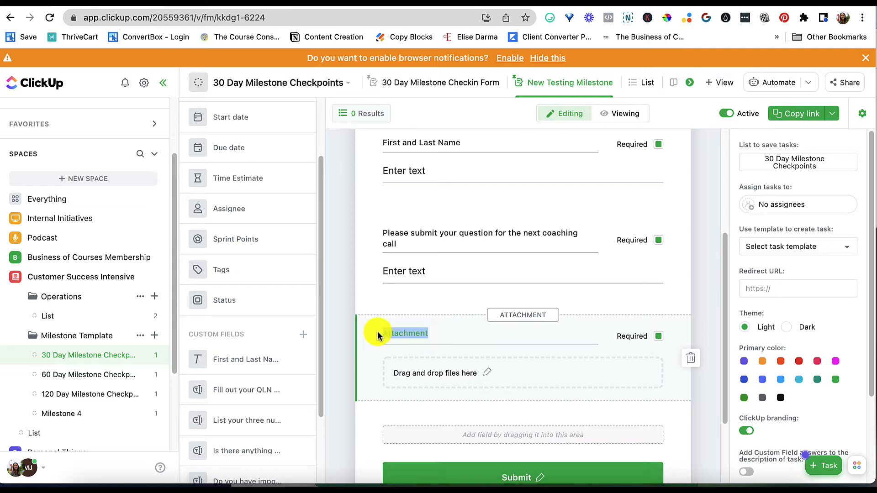
text(Submit your homework assign)
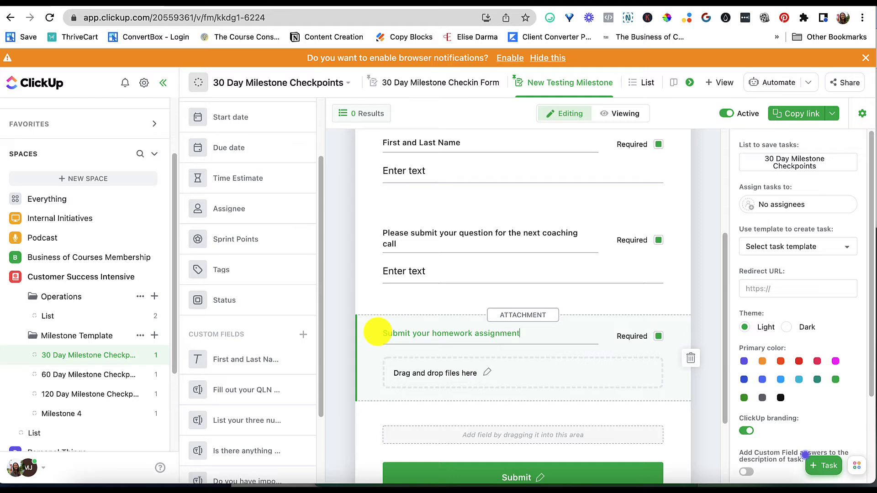
scroll(691, 400, down, 3)
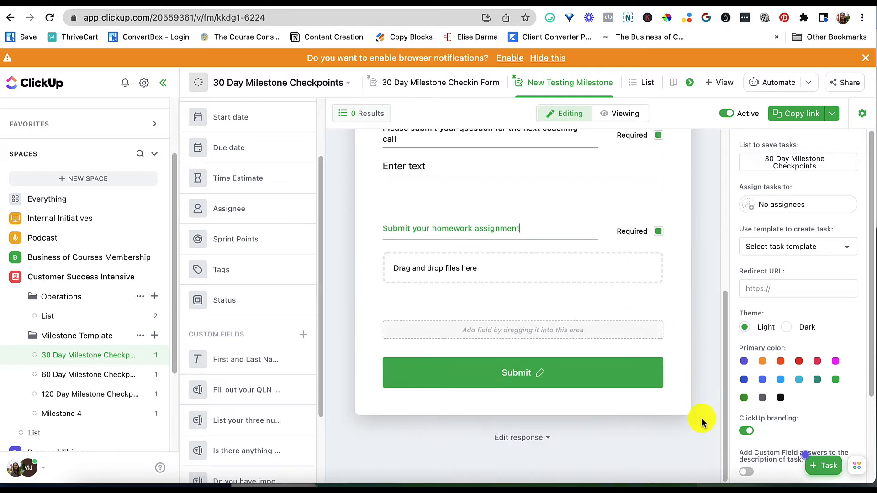
Add the custom field Do you have important launch dates that we can support you in? Feel free to share links. to the form
scroll(220, 384, down, 2)
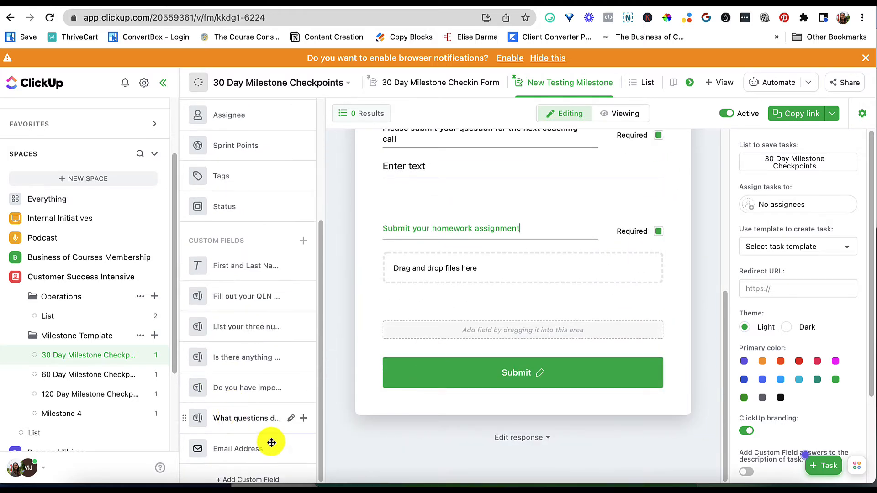
drag(245, 396, 575, 434)
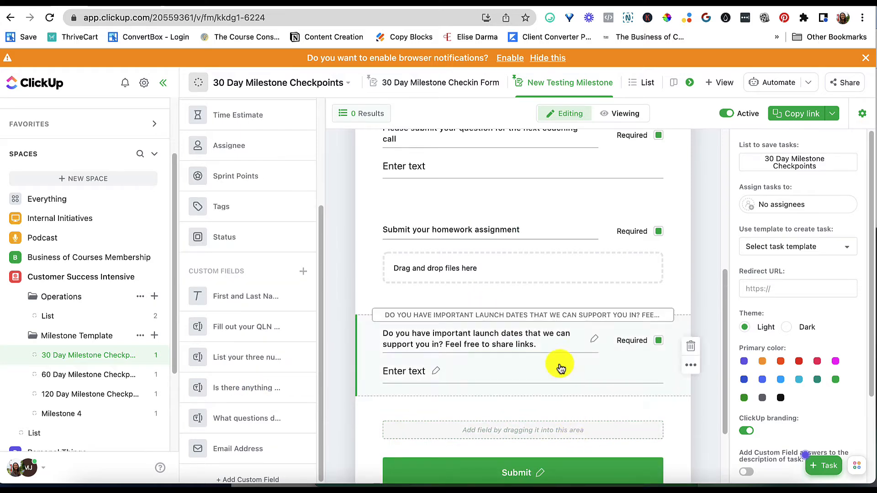
scroll(590, 411, down, 3)
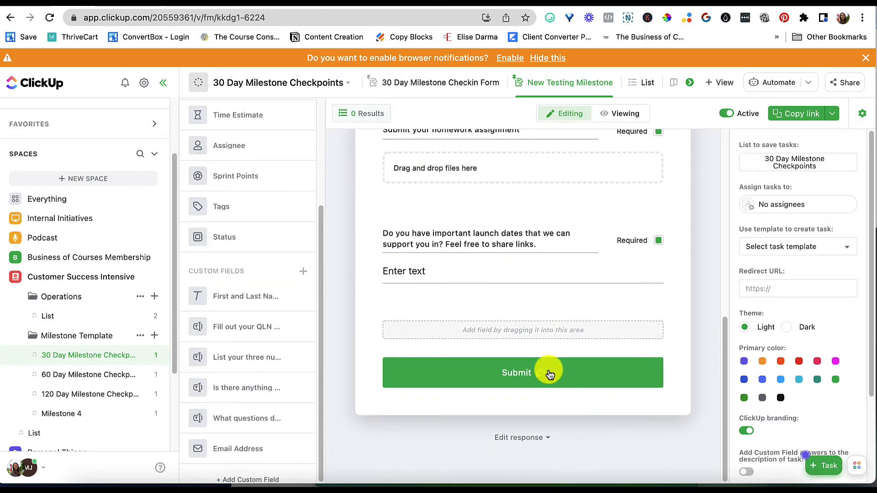
scroll(701, 289, up, 10)
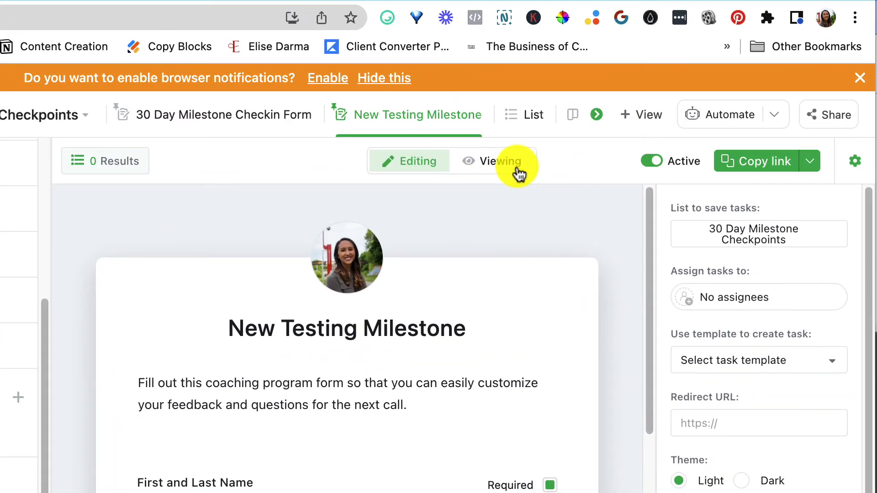
Preview the form in viewing mode, then return to editing it
click(635, 120)
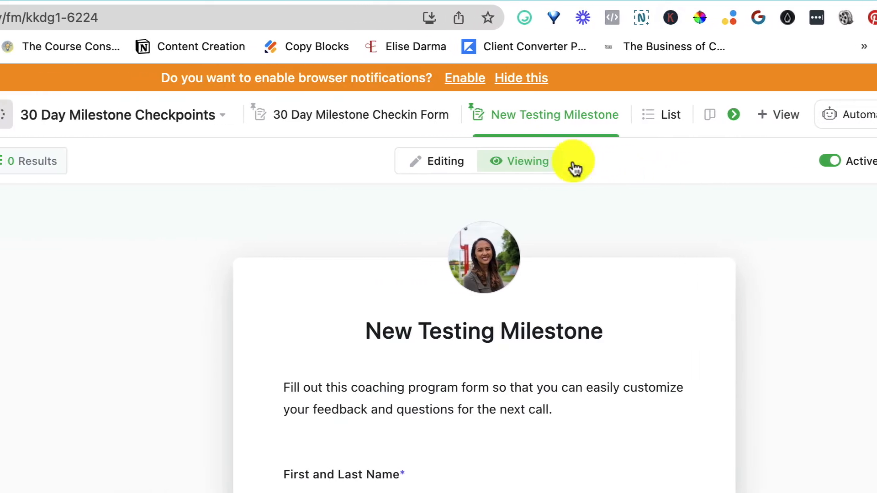
click(465, 178)
scroll(634, 352, down, 10)
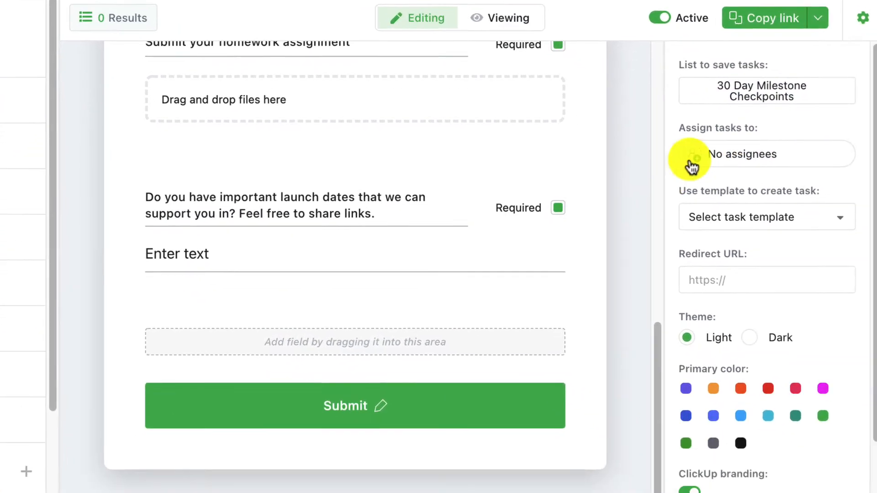
Look through the form's assignee options and task template choices without selecting any
click(873, 301)
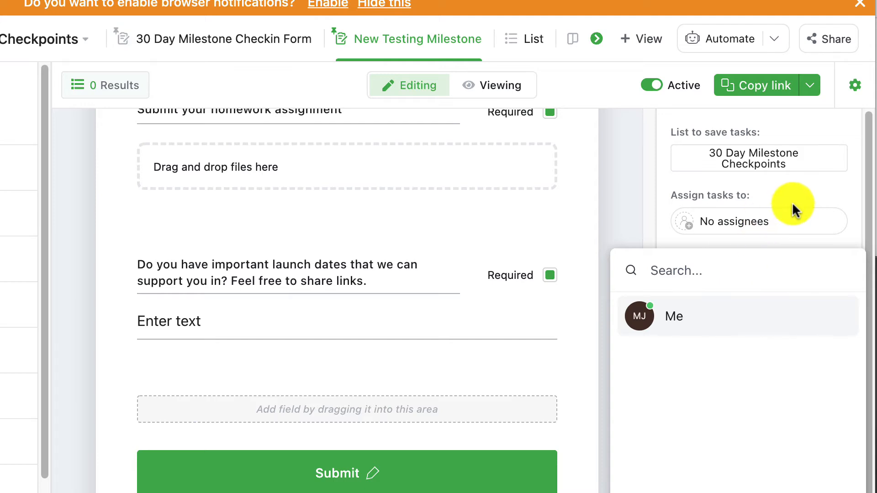
click(793, 205)
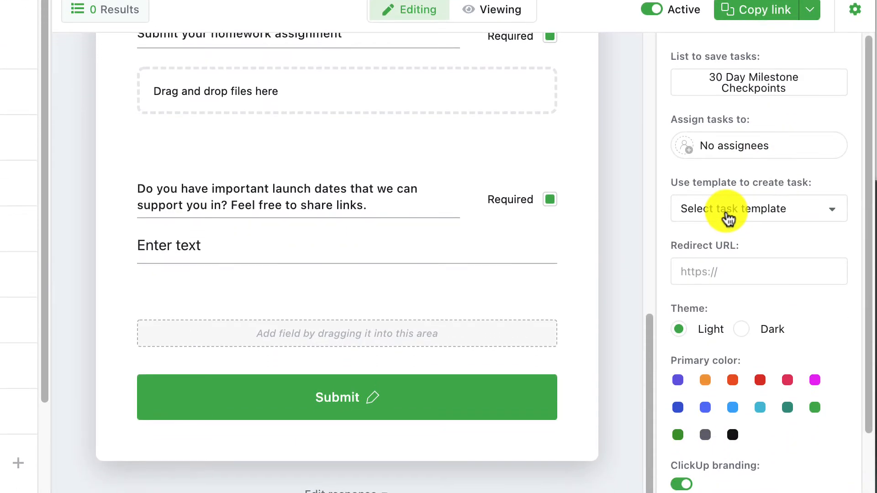
click(725, 210)
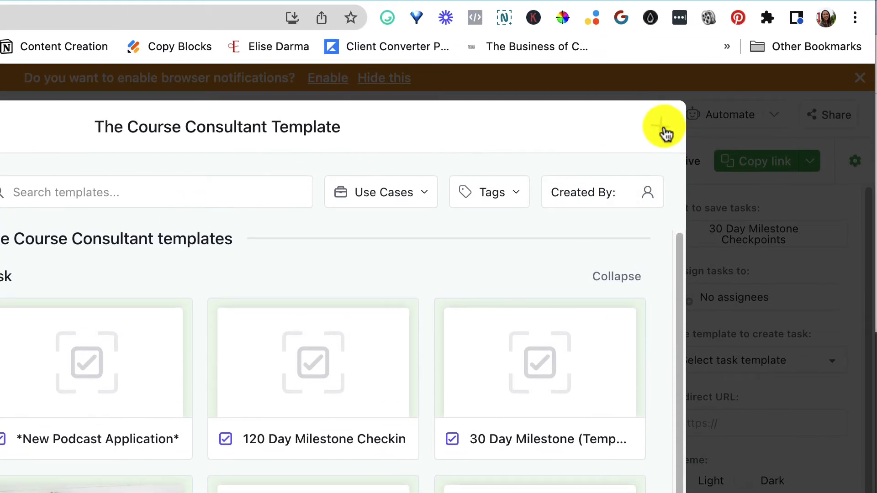
click(661, 2)
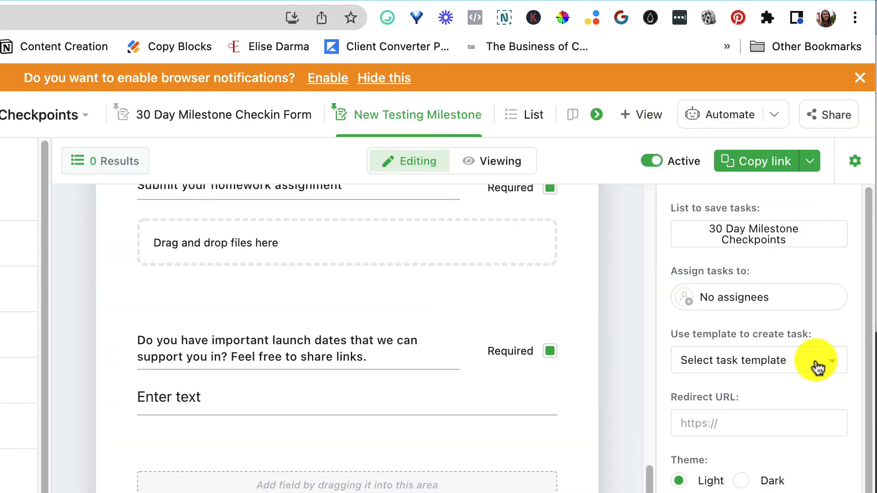
Turn on adding Custom Field answers to the description of the task in the form settings
scroll(758, 338, down, 3)
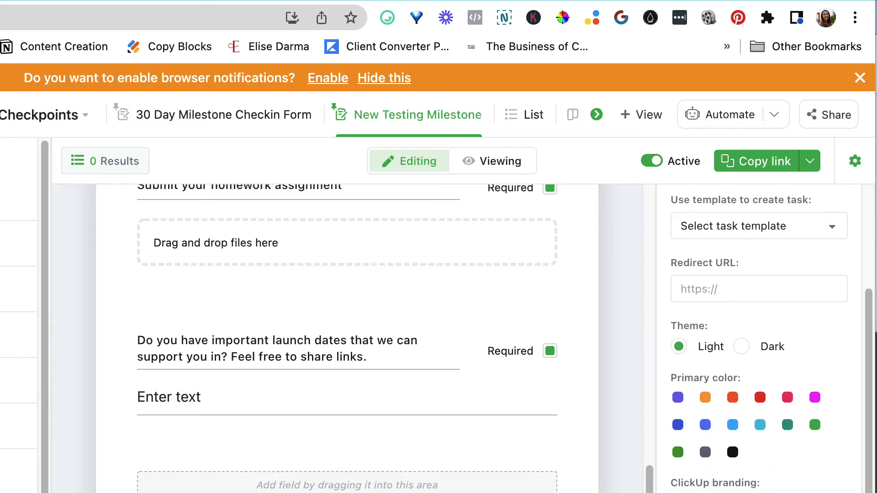
scroll(758, 338, down, 1)
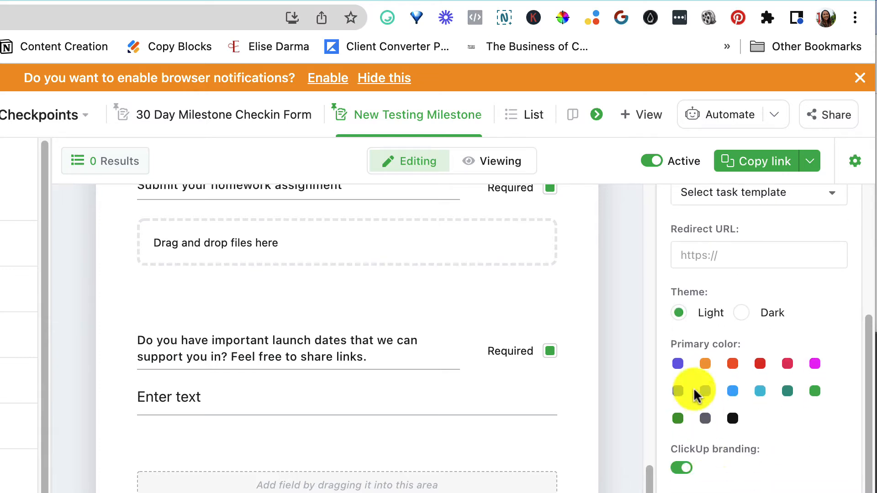
mouse_move(679, 492)
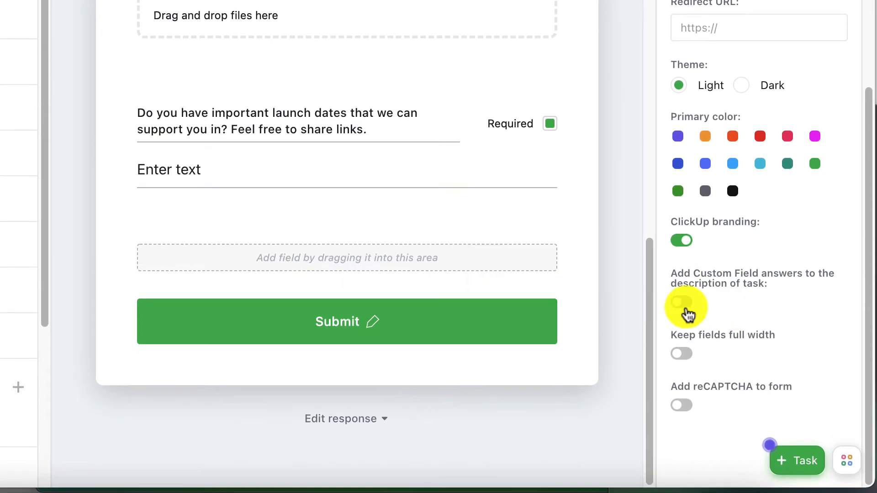
click(682, 320)
Switch the form to viewing mode and copy the form's public link
scroll(690, 366, up, 5)
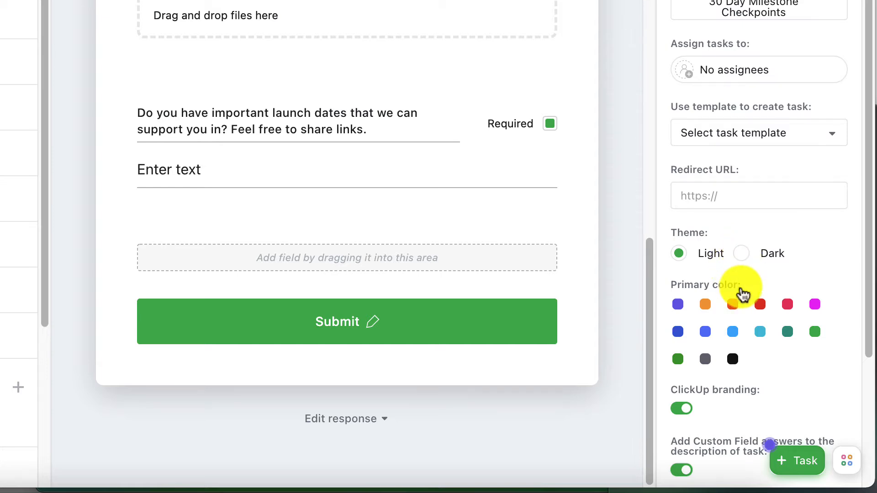
scroll(464, 397, up, 10)
scroll(494, 399, down, 6)
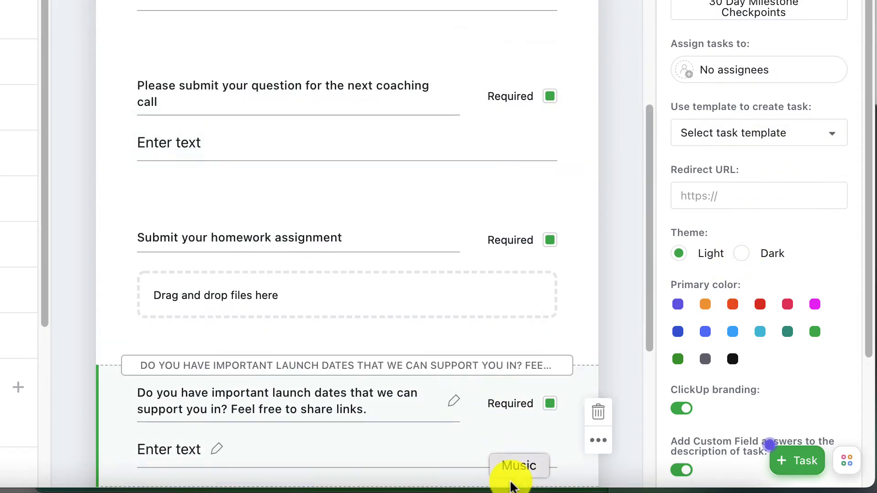
scroll(545, 362, up, 6)
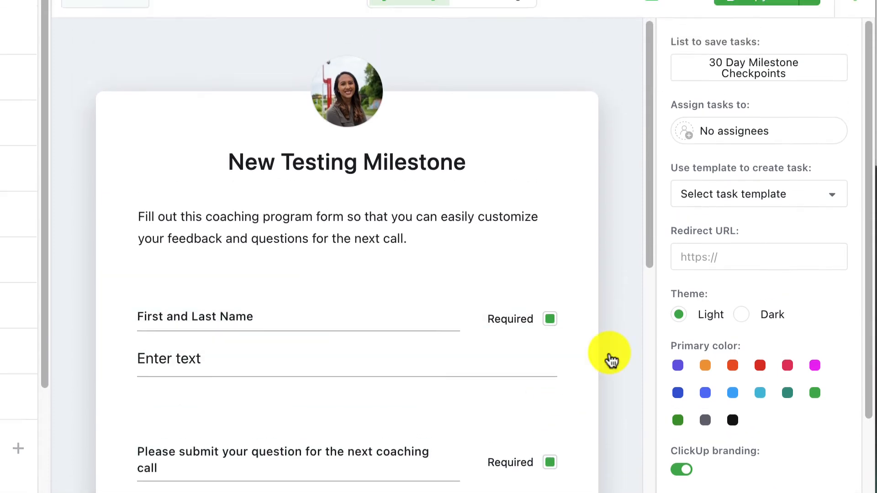
click(505, 170)
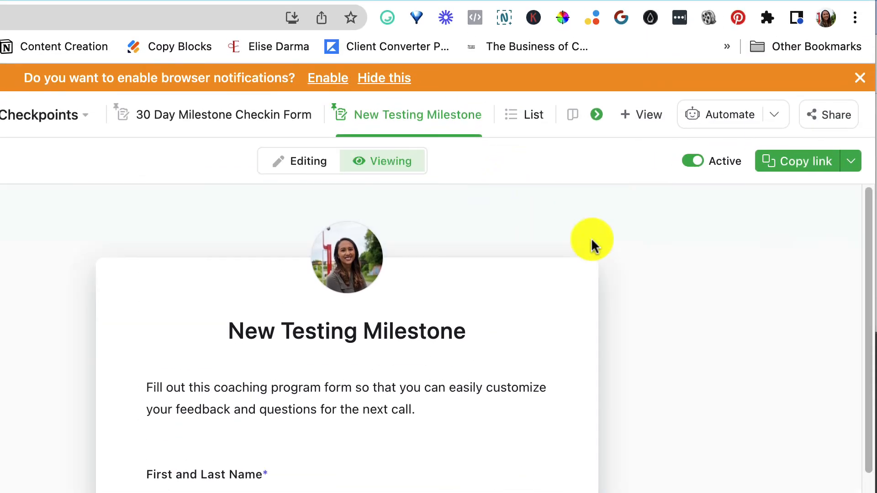
click(825, 172)
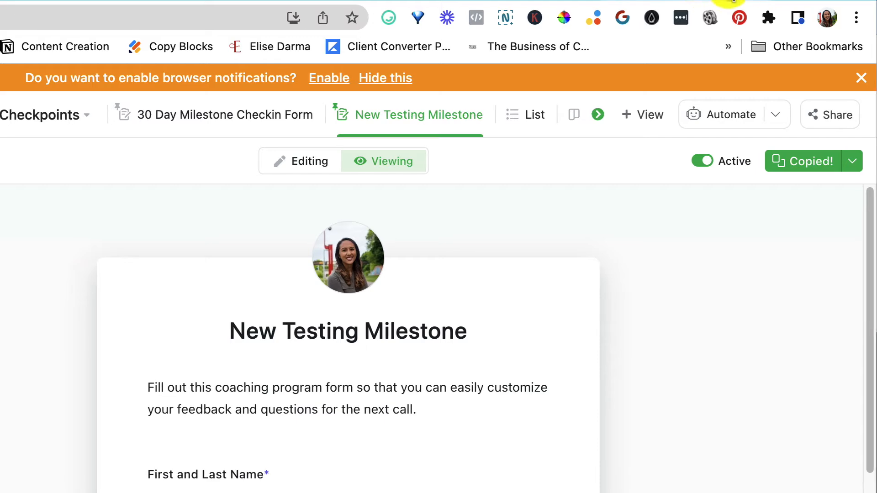
Open the copied form link in another browser tab
key(ctrl+Tab)
click(165, 23)
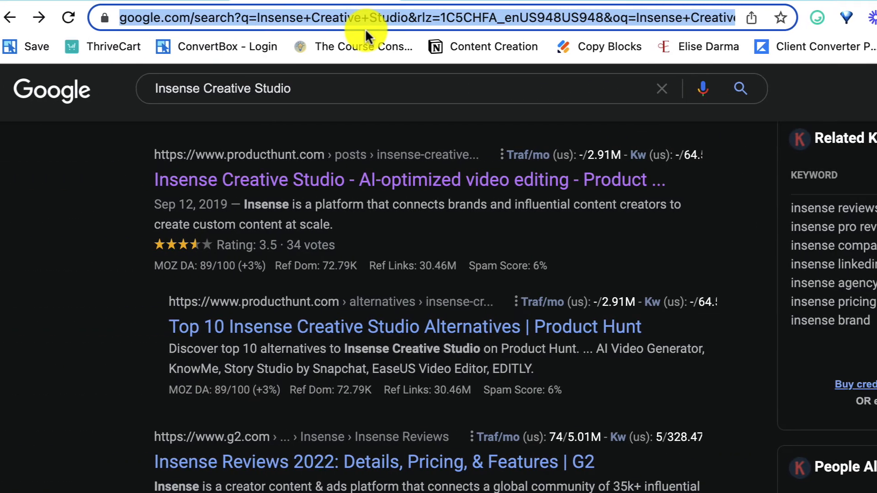
key(ctrl+v)
key(Return)
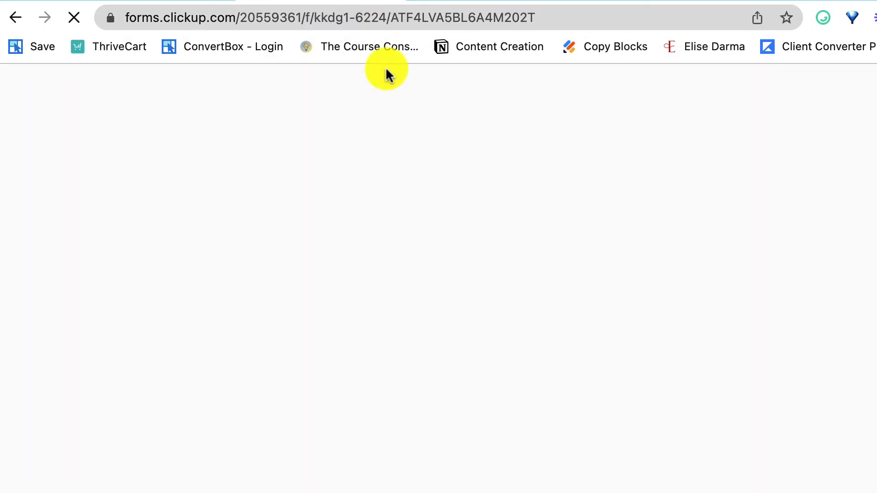
Fill in the First and Last Name field with a test name
scroll(560, 490, down, 8)
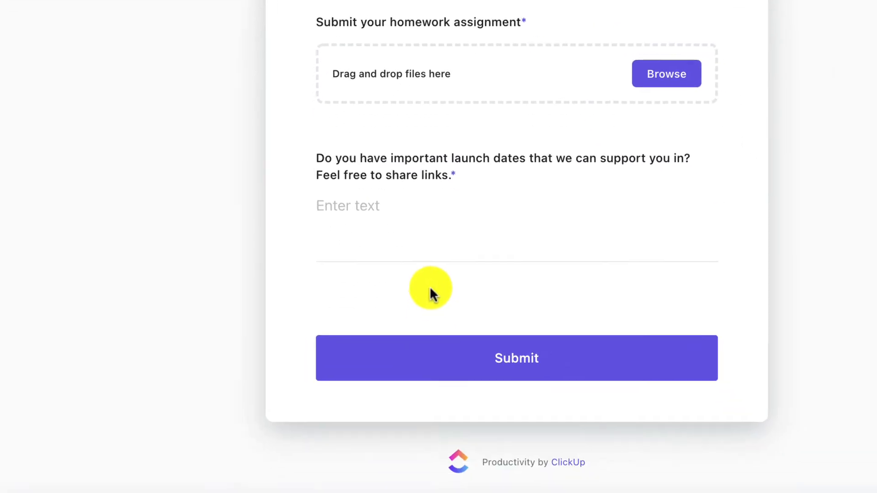
scroll(537, 458, up, 10)
click(522, 325)
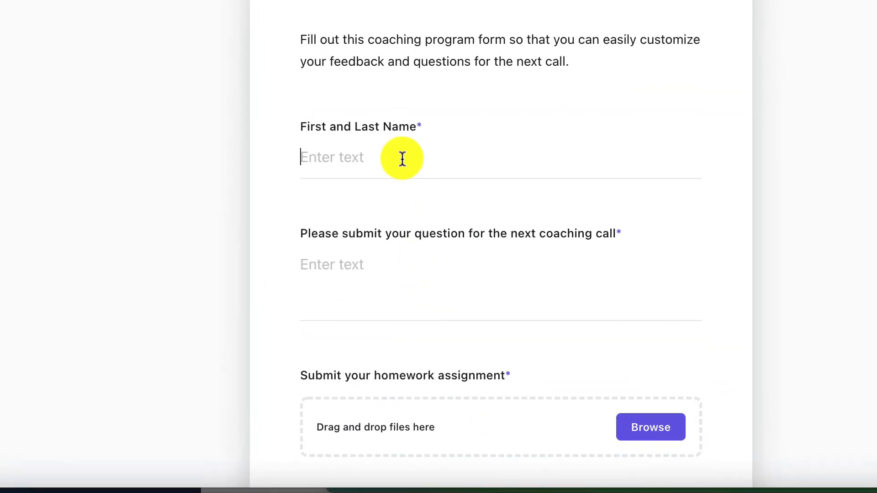
text(Hello My)
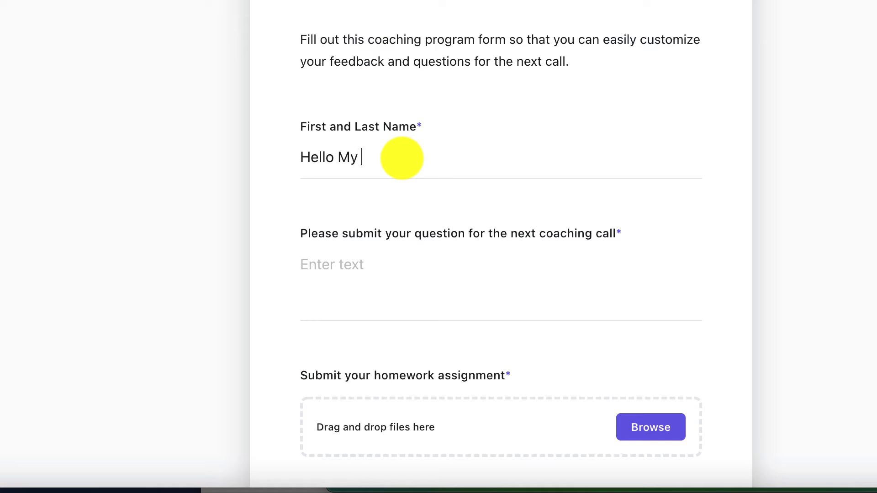
text( Cherie)
Answer the coaching call question with Lollip and gumdrops are amazing
click(425, 307)
scroll(424, 306, down, 2)
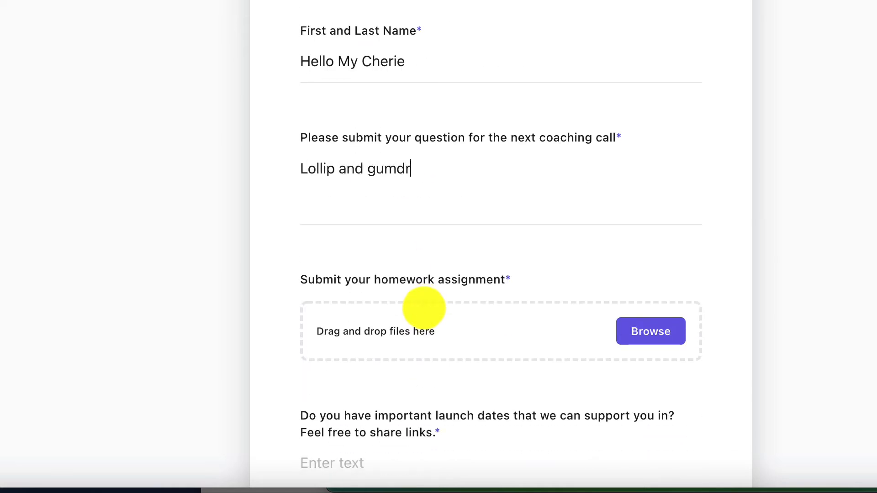
scroll(424, 309, down, 3)
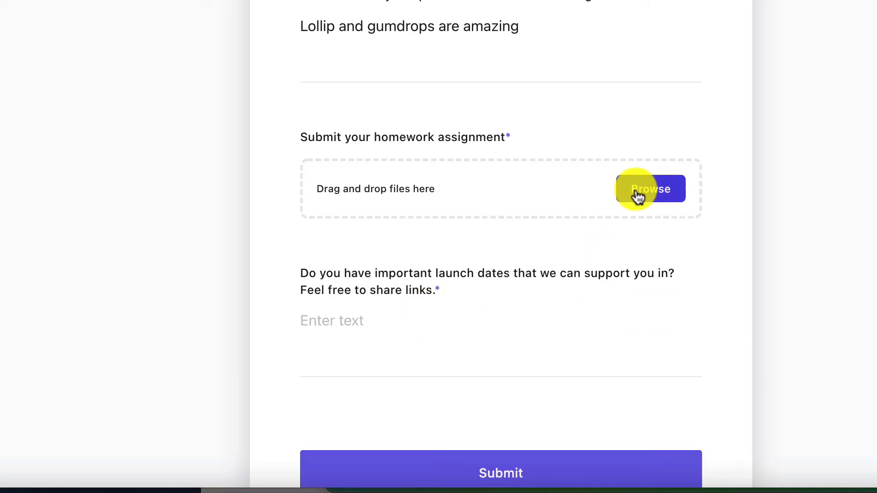
Attach the Course Growth Guide file as the homework assignment
click(645, 192)
click(233, 82)
key(Return)
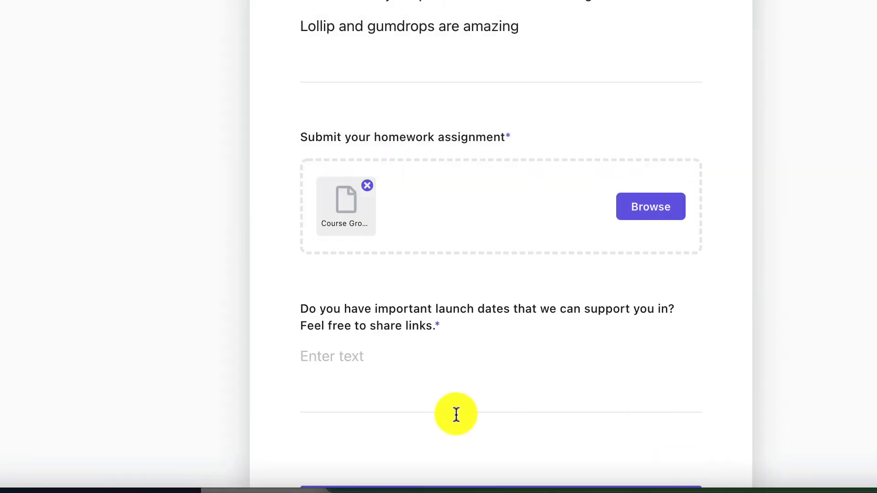
Answer the launch dates question with No, thanks though and submit the form
click(407, 393)
text(No, thanks though)
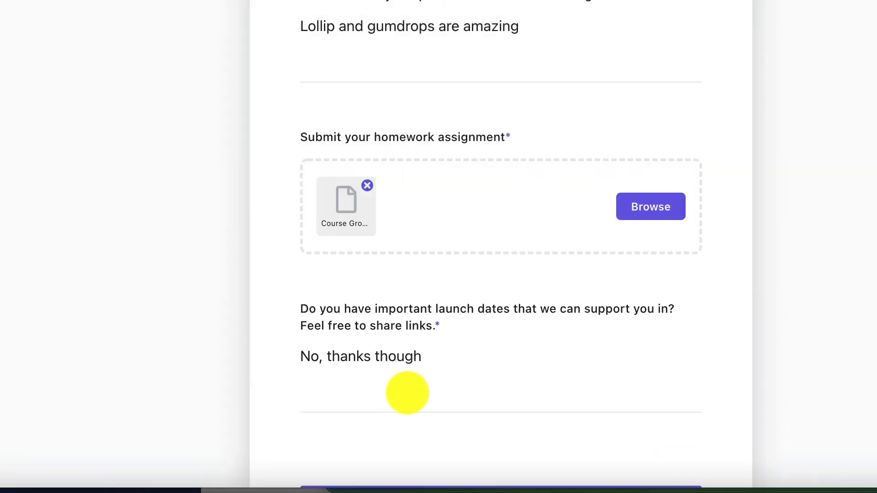
scroll(341, 274, down, 4)
click(480, 343)
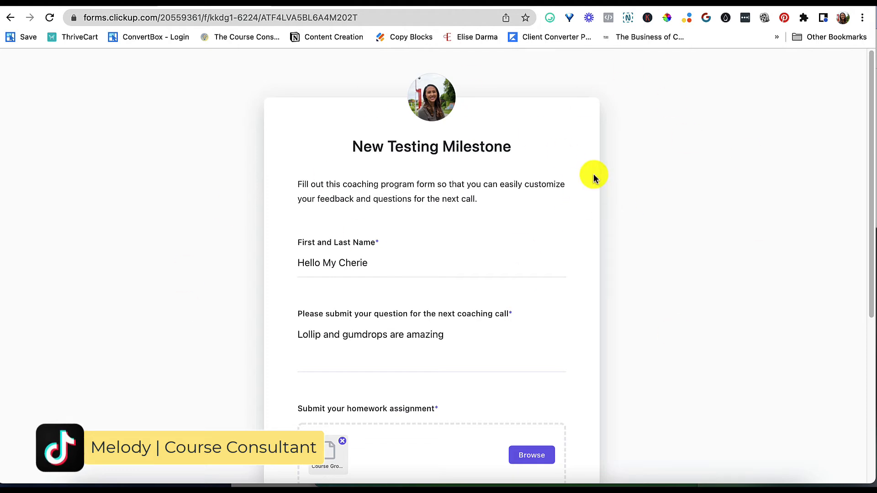
scroll(568, 177, down, 5)
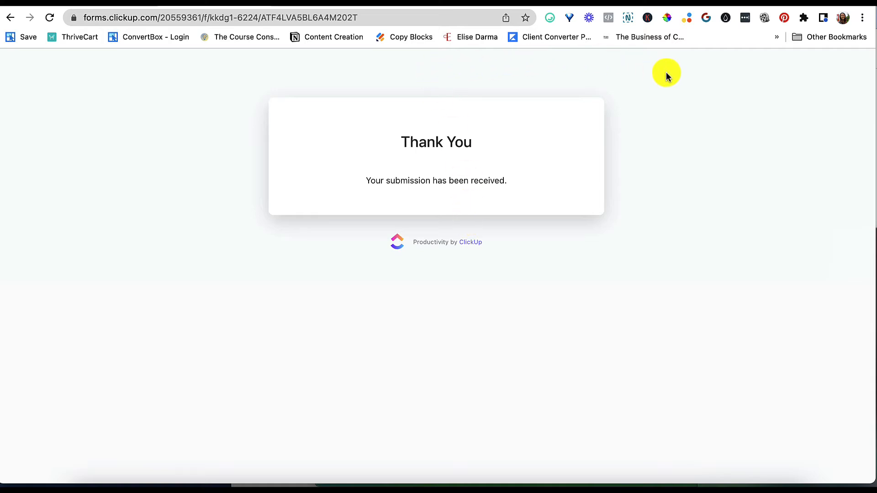
Return to the ClickUp tab, open the List view and open the submitted test task
click(104, 3)
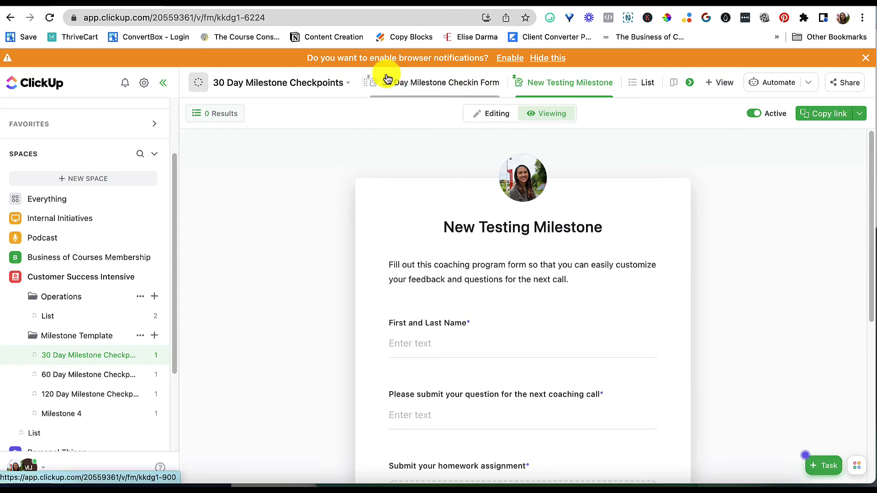
click(642, 87)
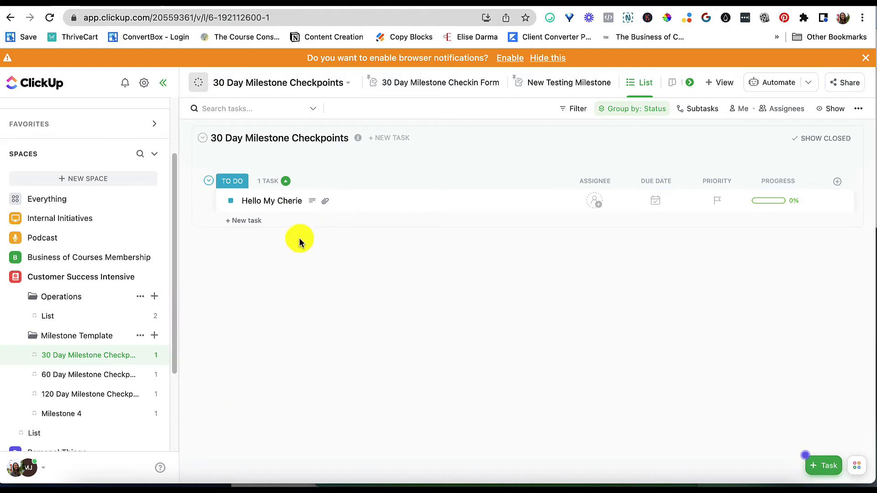
click(253, 202)
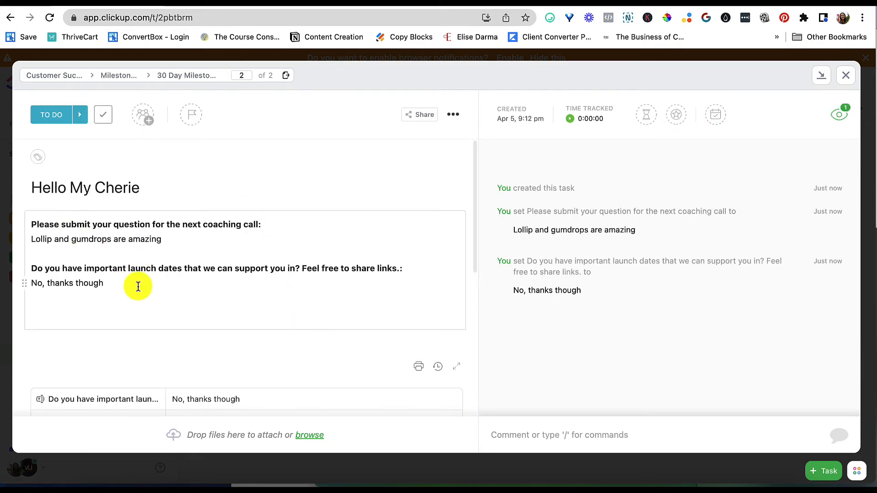
Review the task's description, custom field answers and attachments, and preview the attached PDF
drag(137, 288, 4, 215)
click(201, 232)
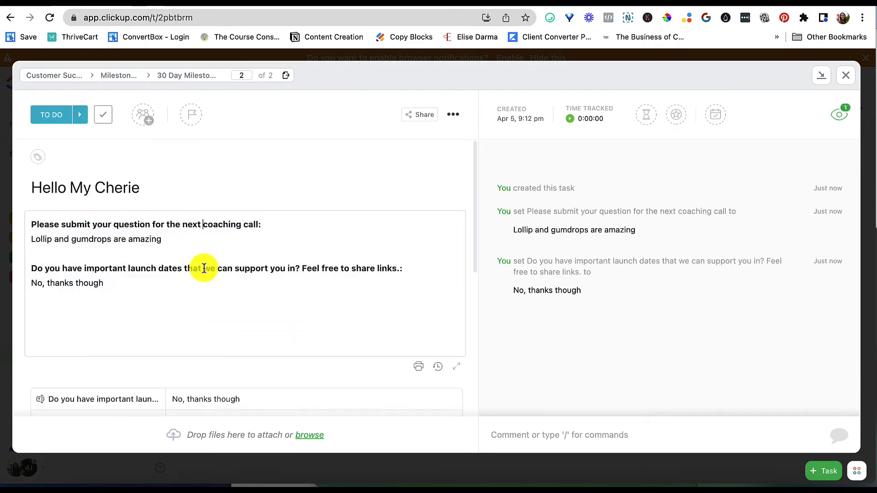
scroll(191, 241, down, 5)
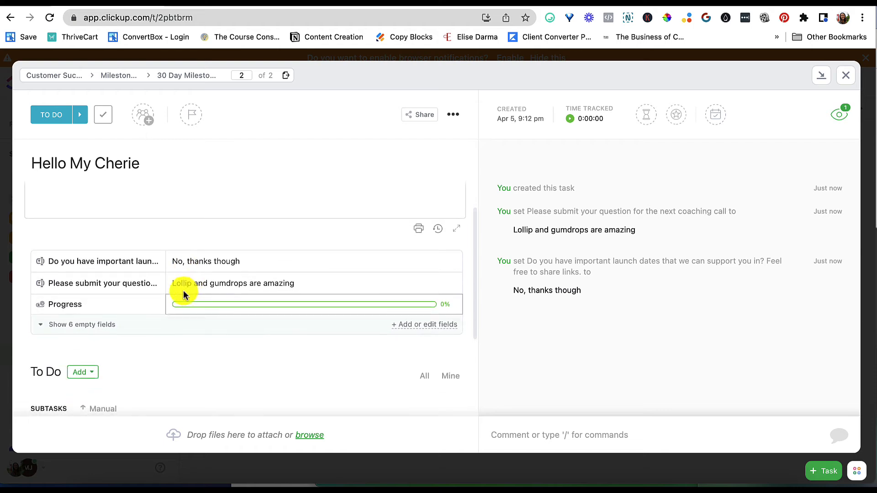
scroll(232, 402, down, 5)
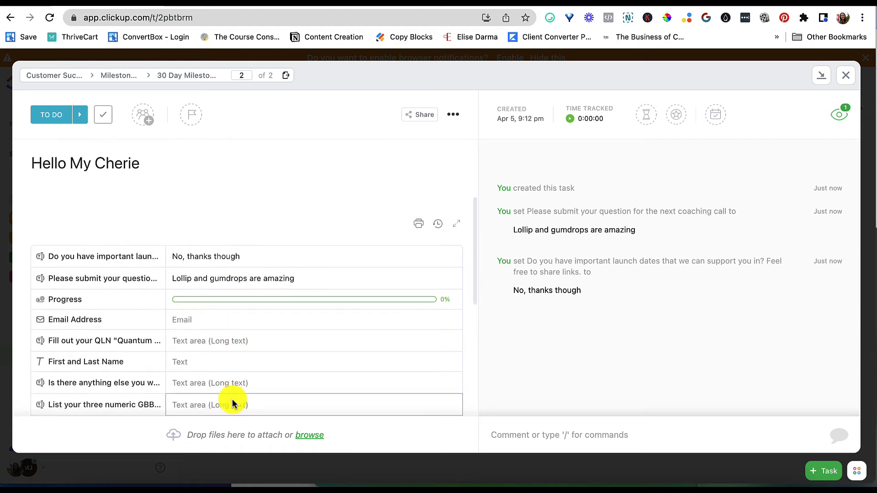
scroll(173, 250, up, 2)
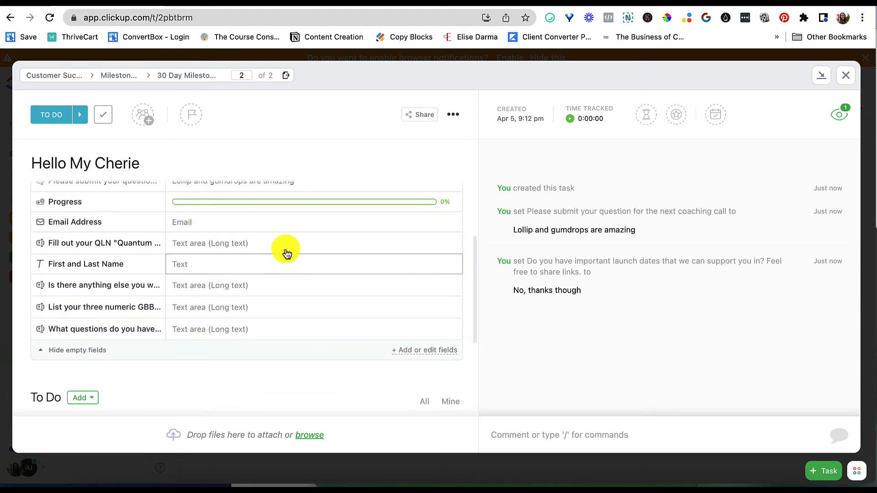
scroll(153, 257, down, 10)
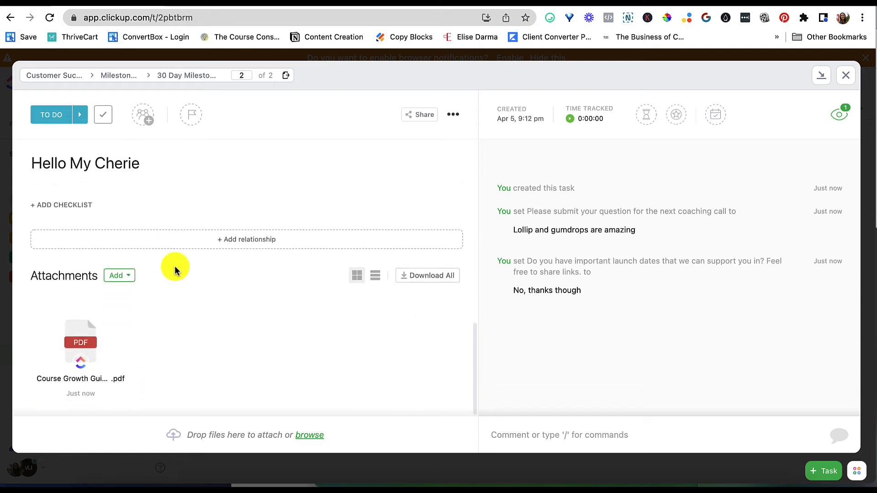
mouse_move(79, 333)
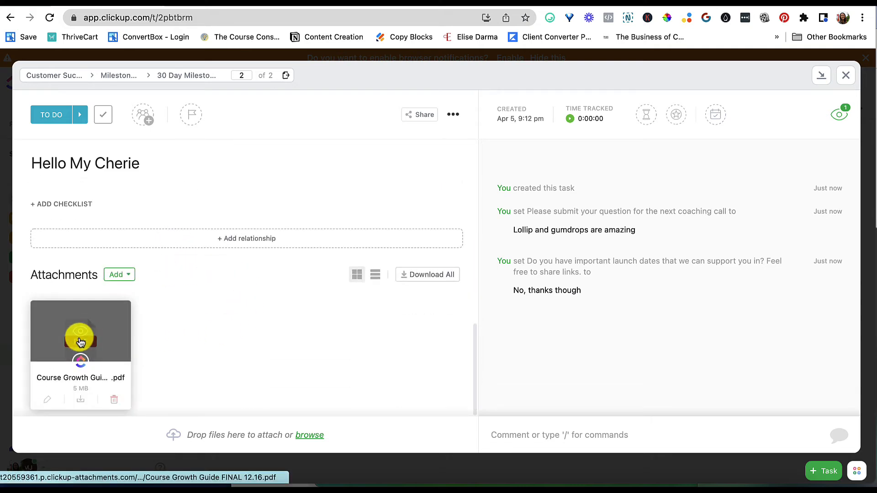
click(81, 331)
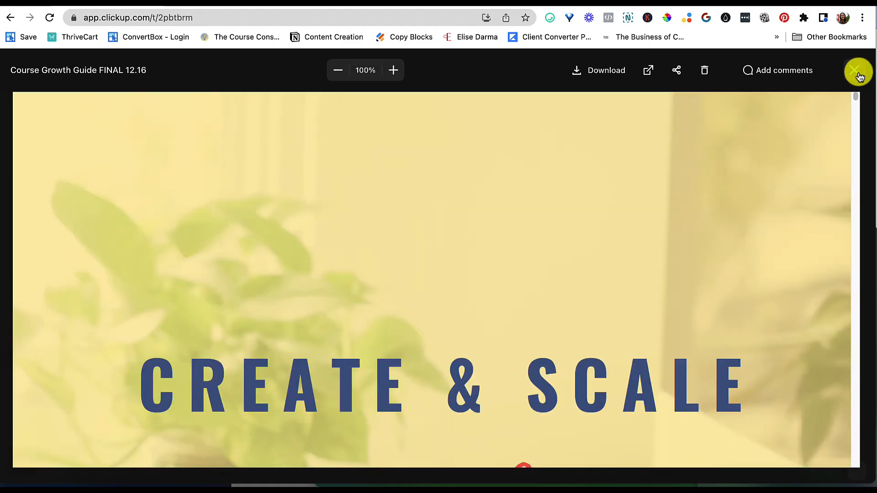
Close the PDF preview and add two subtasks to the task: Review Coaching Call Intake Form and Record a Loom Video
click(855, 70)
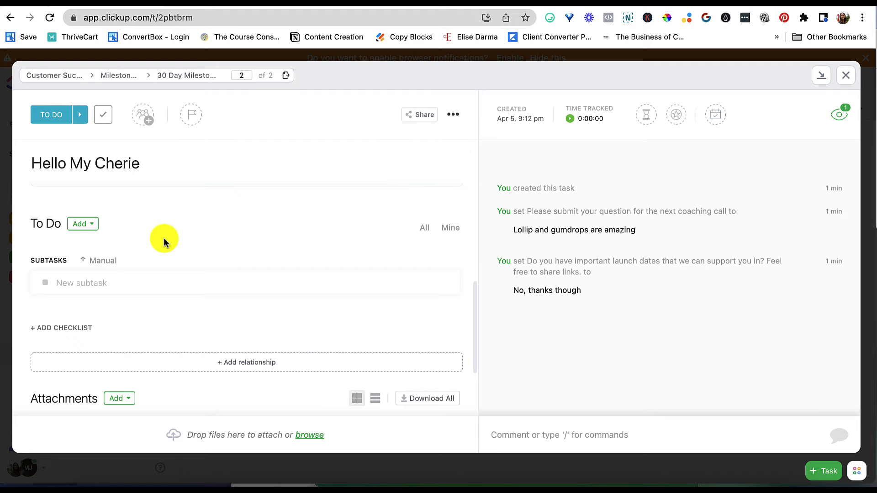
click(134, 280)
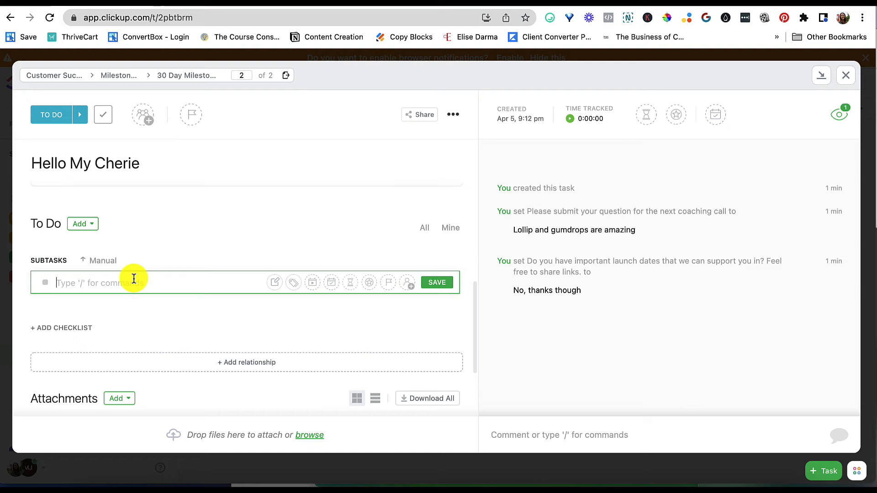
text(Review Coaching Call Inta)
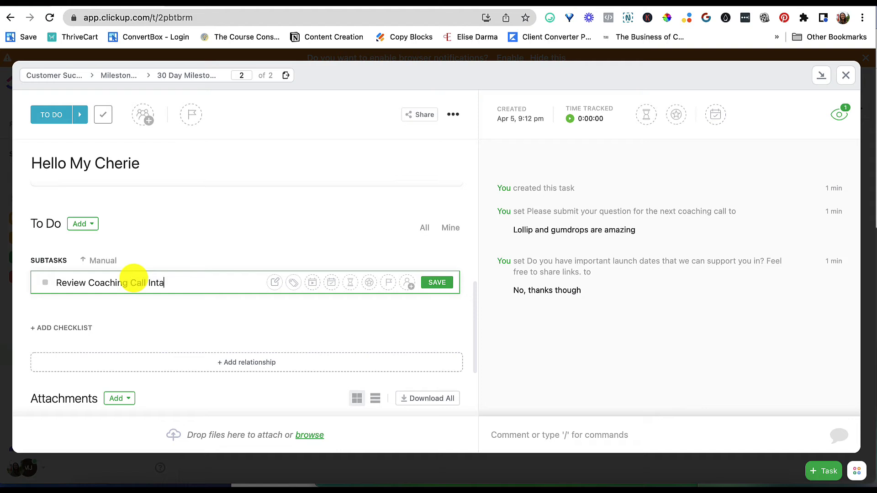
text(ke Form)
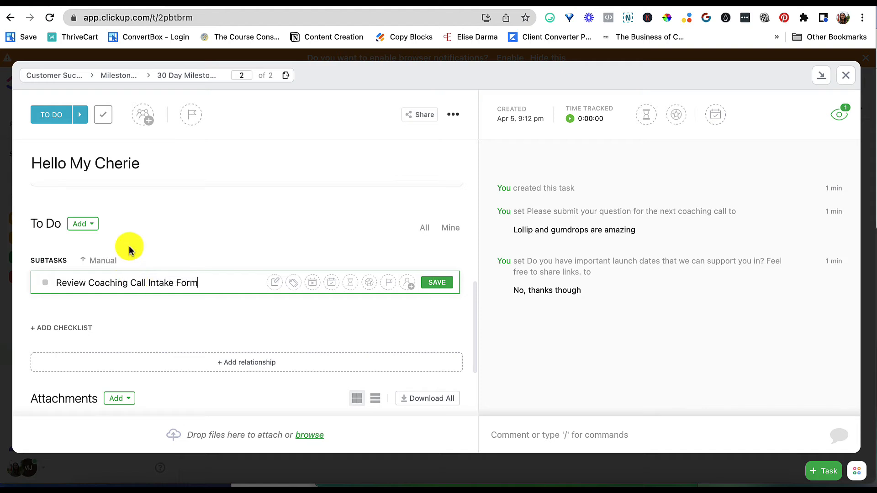
click(436, 283)
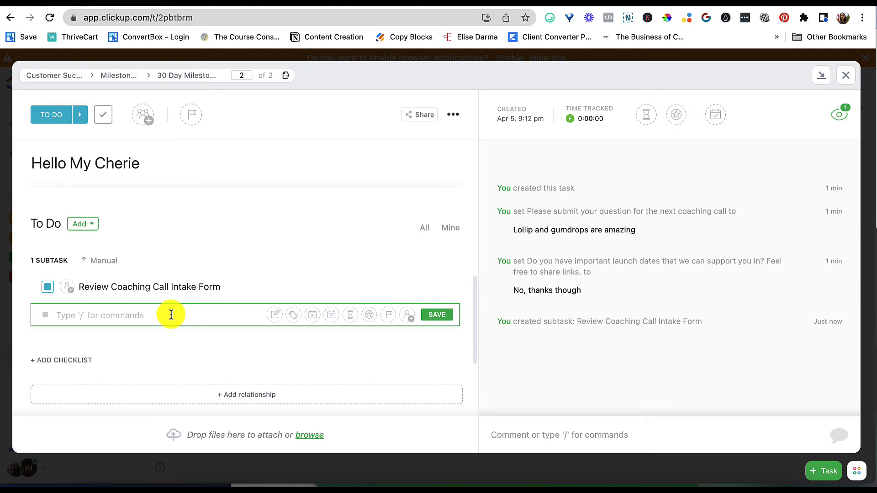
text(Record a Loom Video)
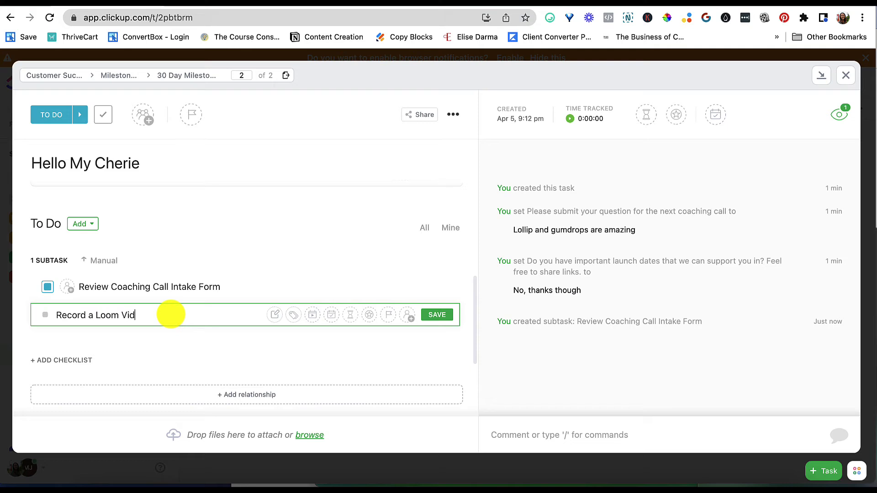
click(443, 317)
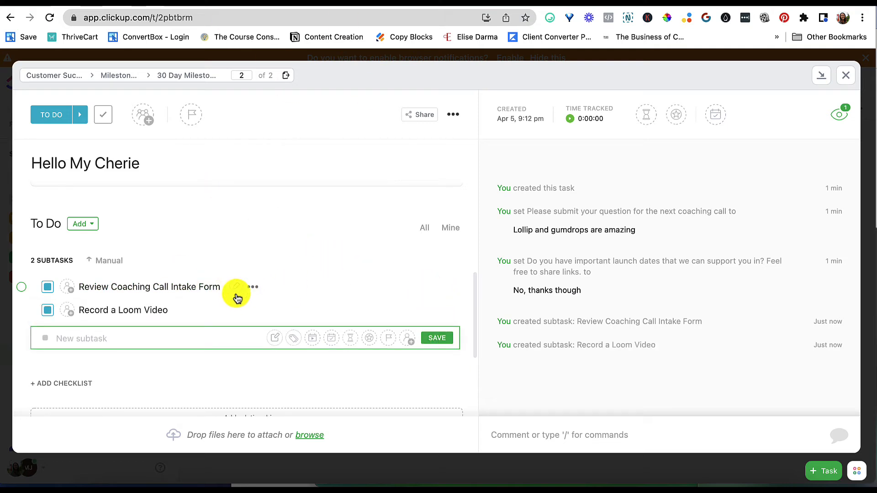
Start saving the task as a new template named Coaching Program Weekly Calls
scroll(357, 275, up, 1)
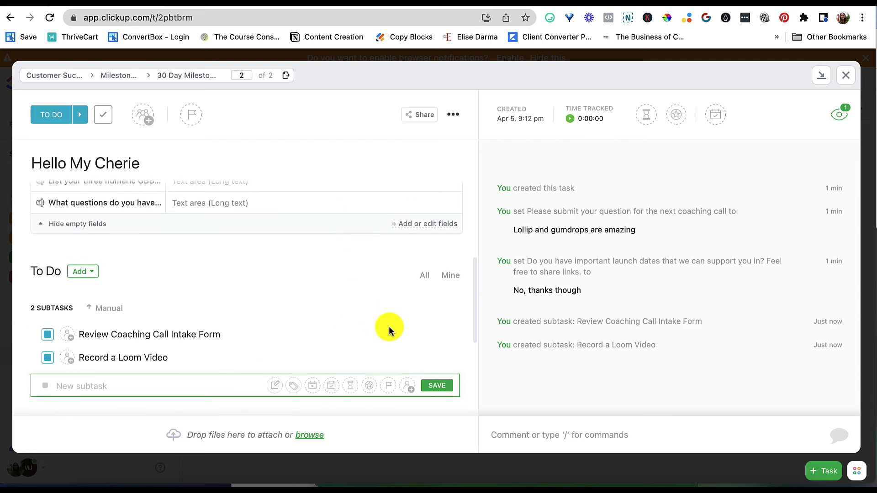
scroll(389, 328, down, 2)
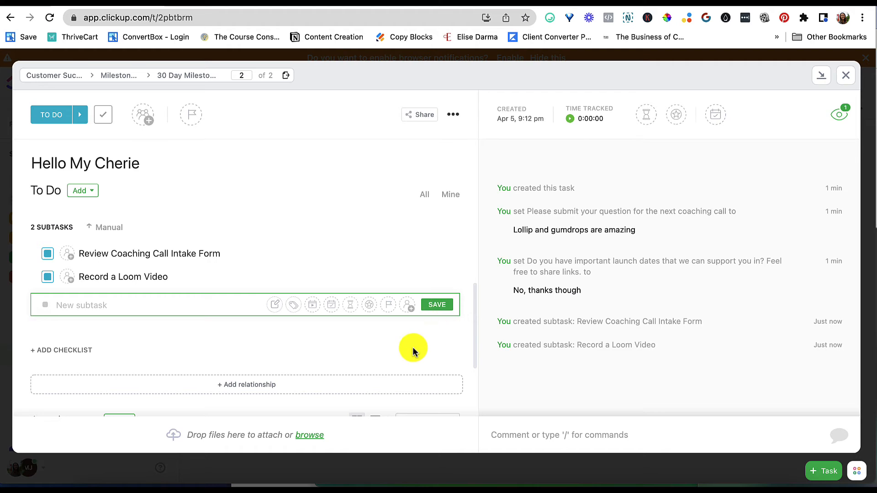
scroll(475, 251, up, 4)
scroll(426, 232, down, 5)
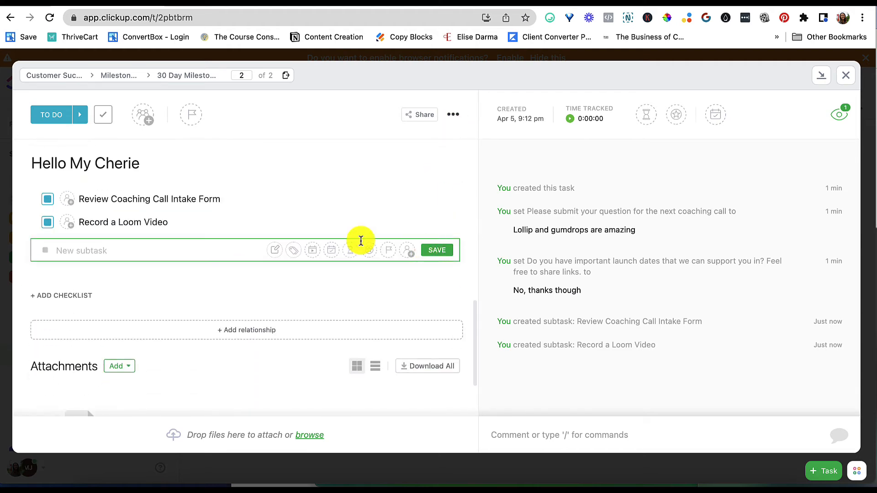
scroll(183, 281, up, 2)
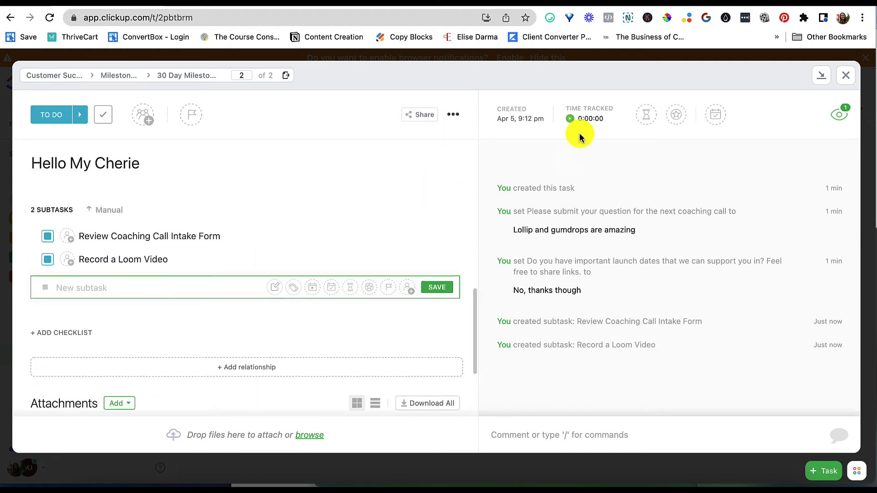
click(454, 114)
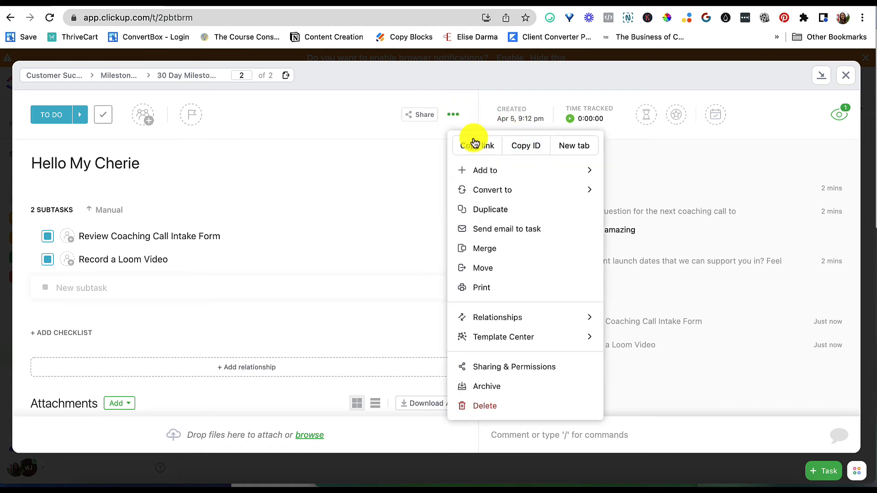
mouse_move(558, 340)
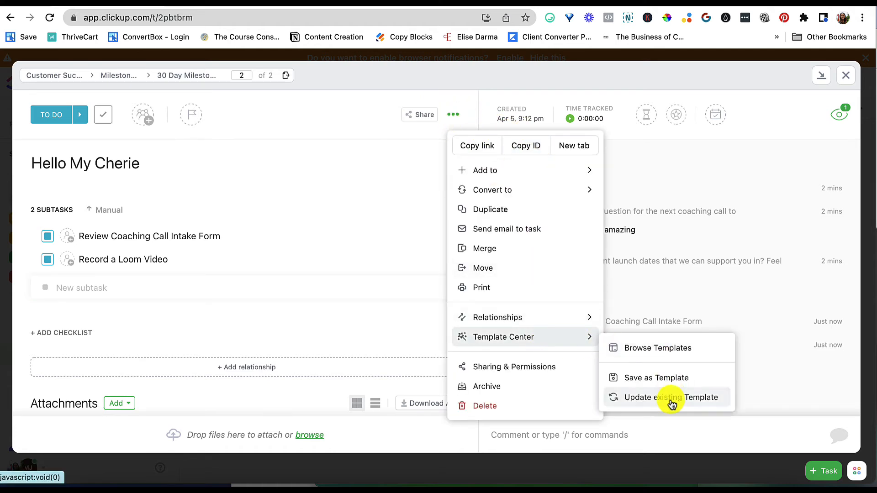
click(614, 384)
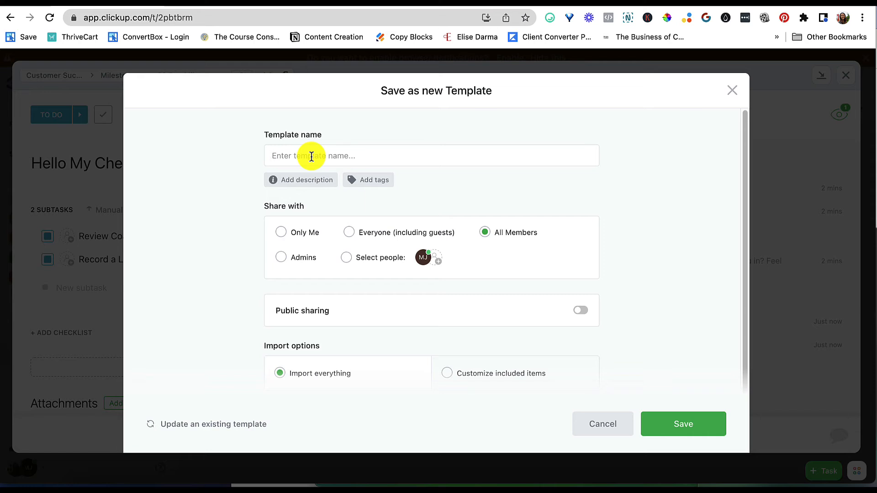
text(T)
key(BackSpace)
text(Coaching Program Weekly Calls)
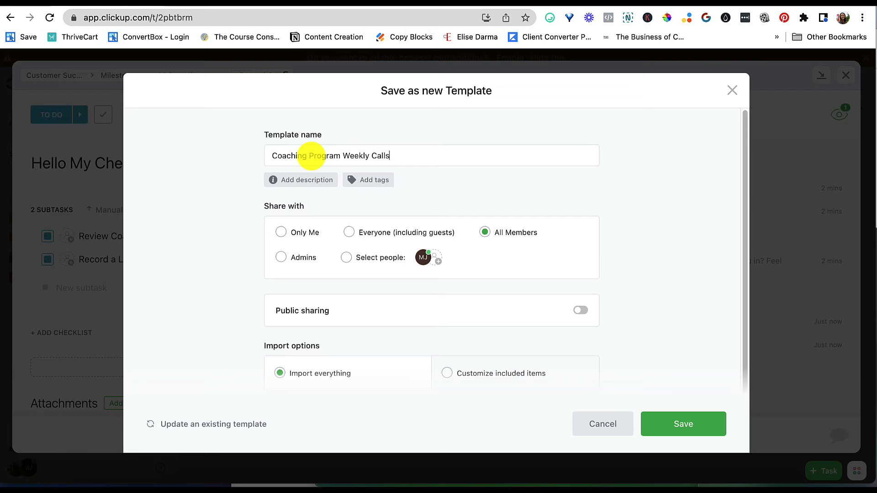
Give the template the description Coaching call workflow task template and save it
scroll(480, 260, down, 1)
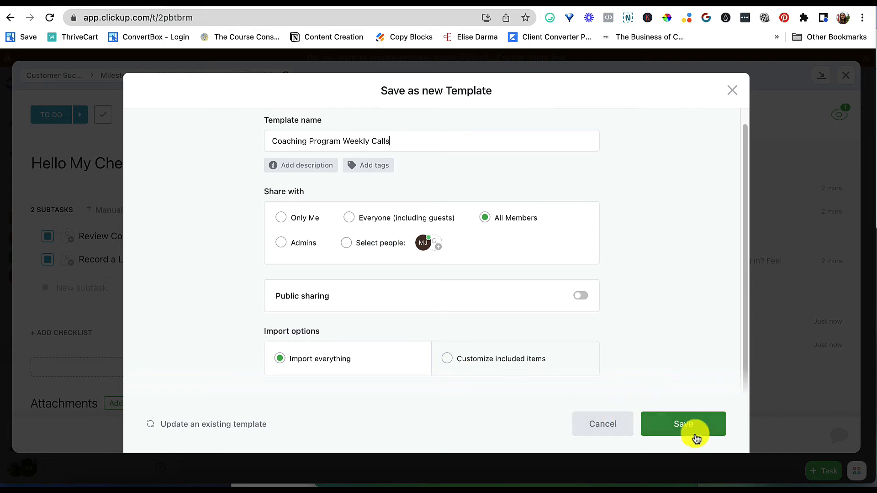
click(311, 164)
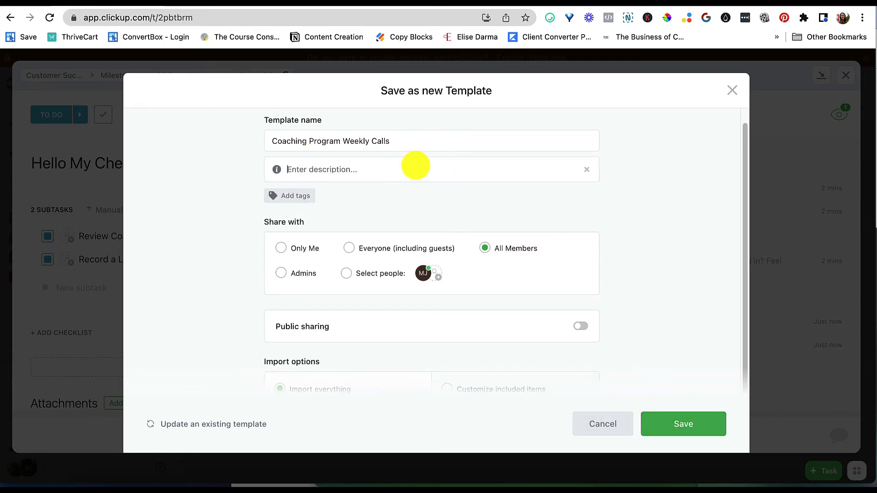
text(C)
key(BackSpace)
text(Co)
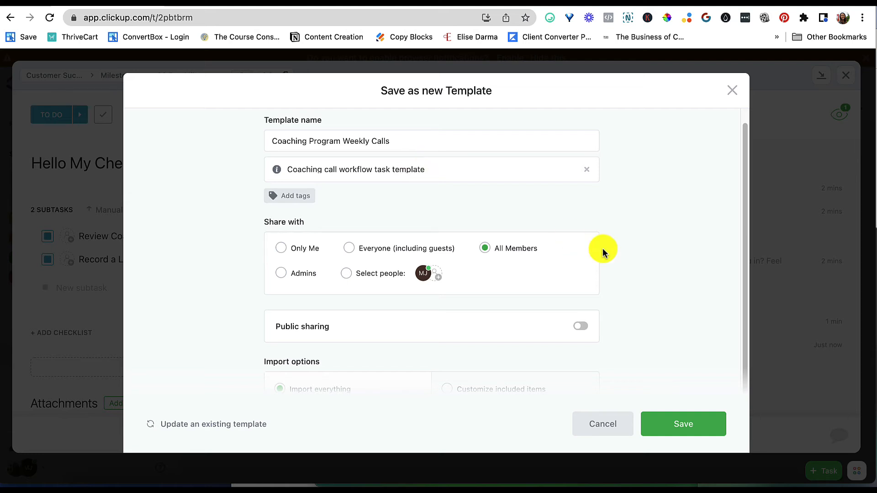
scroll(678, 406, down, 1)
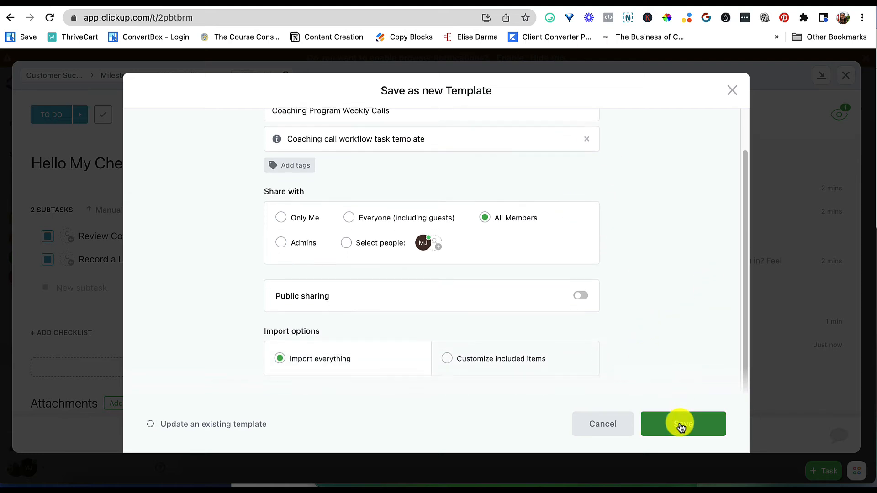
click(679, 425)
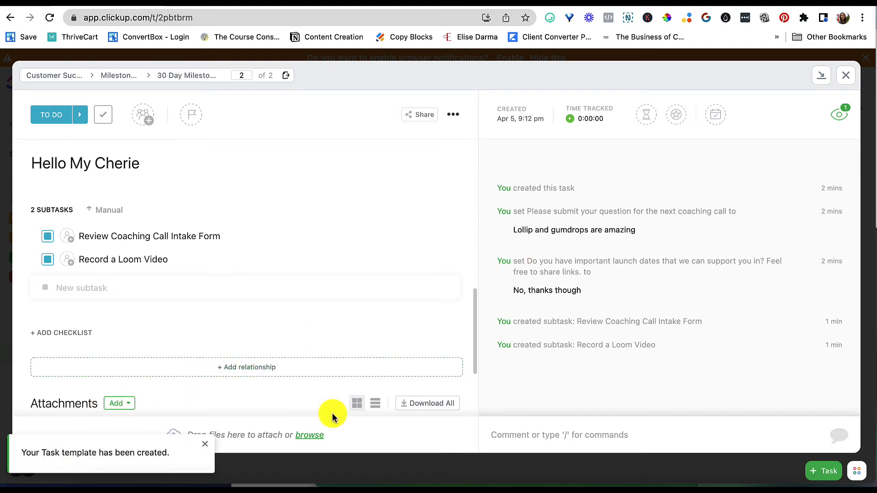
Close the task and inspect its subtasks in the List view, switching briefly to the New Testing Milestone form
scroll(402, 333, down, 3)
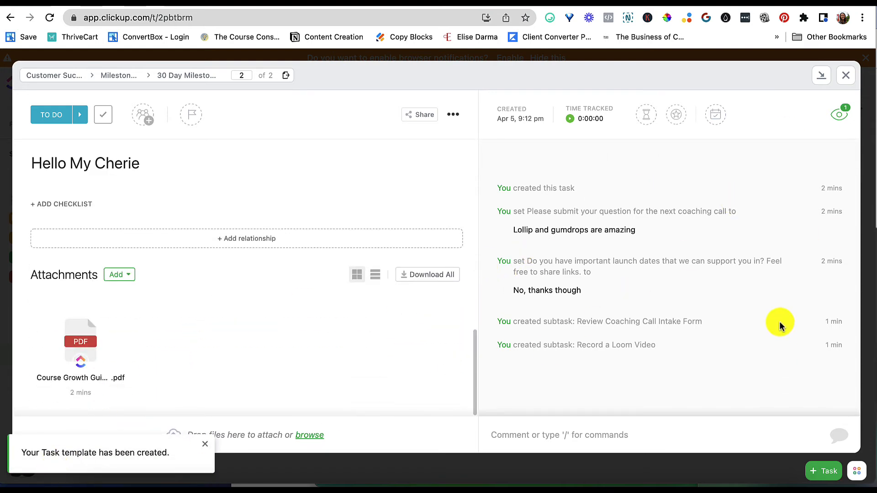
click(847, 75)
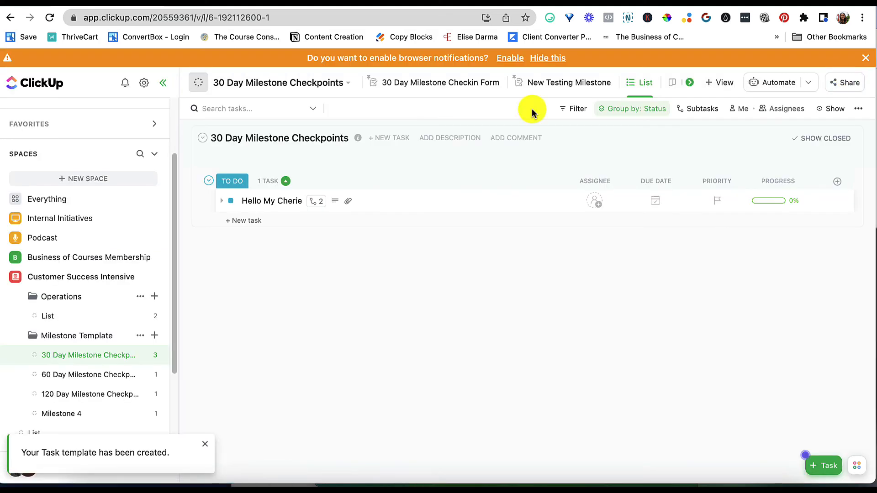
click(222, 201)
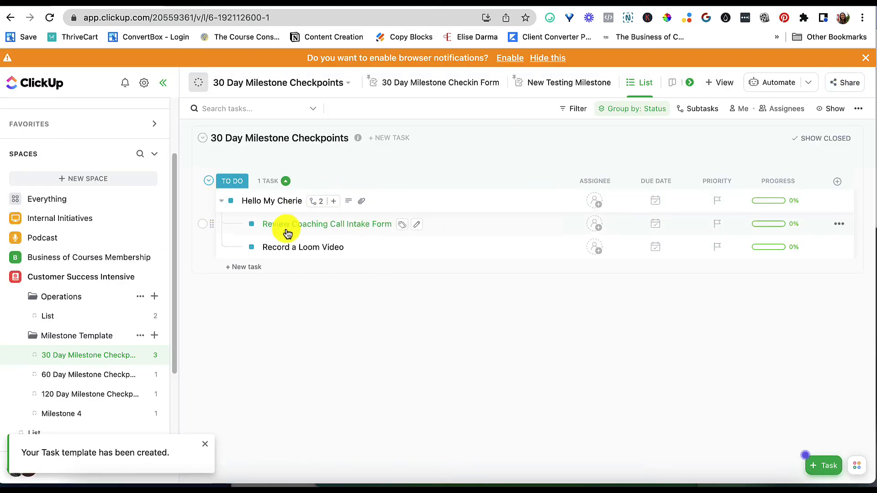
click(222, 204)
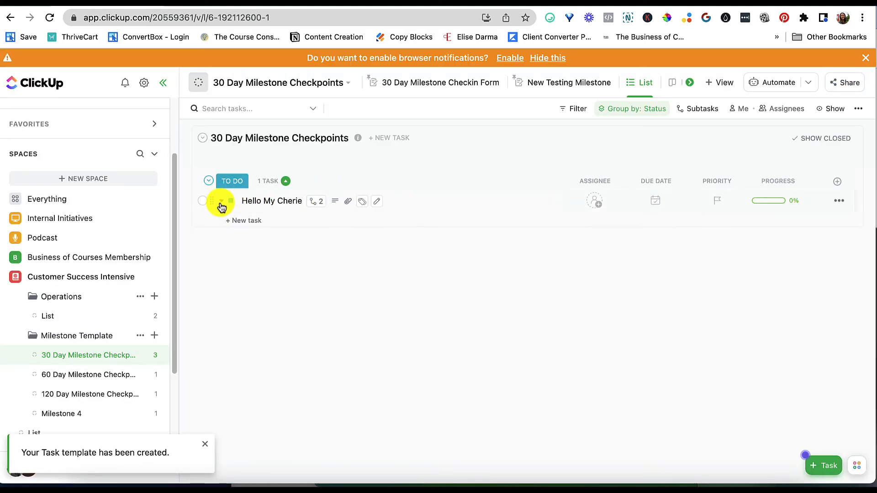
click(567, 86)
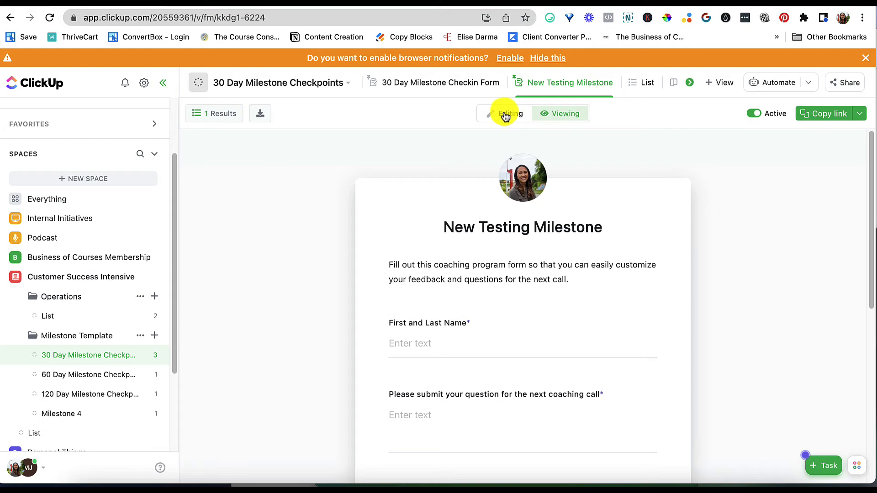
click(645, 82)
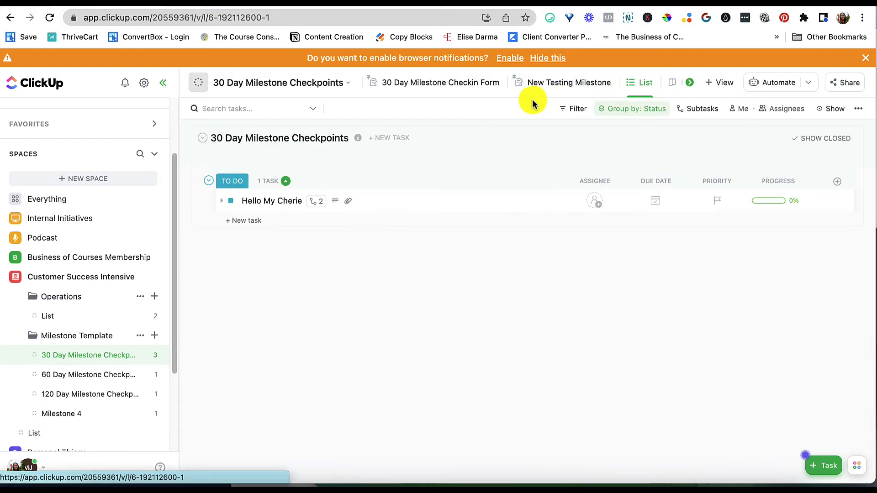
click(221, 201)
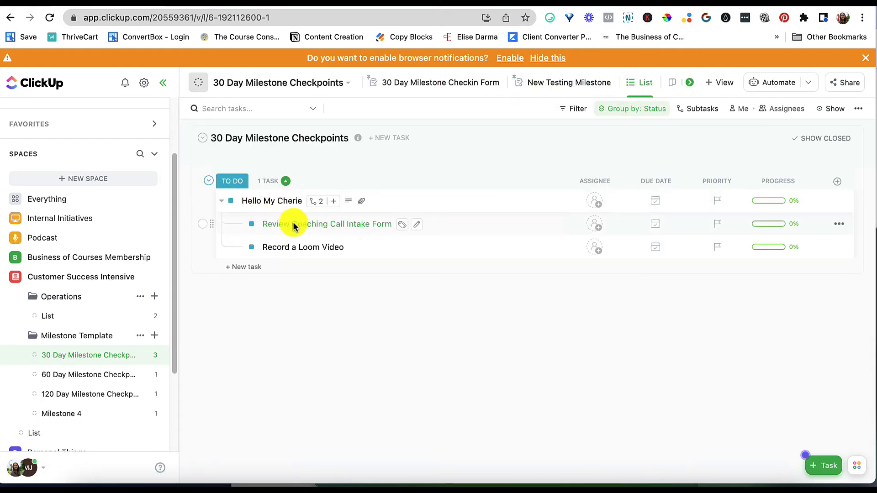
click(222, 202)
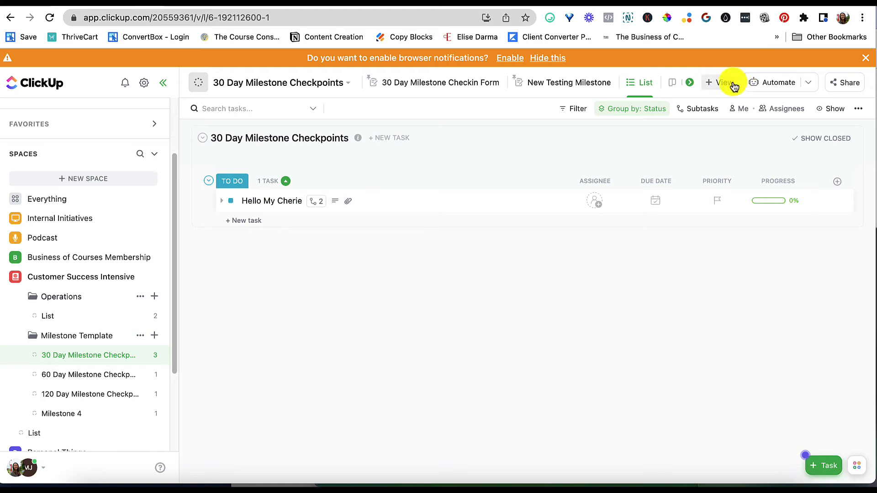
Open the New Testing Milestone form for editing and set its task template to Coaching Program Weekly Calls
click(546, 91)
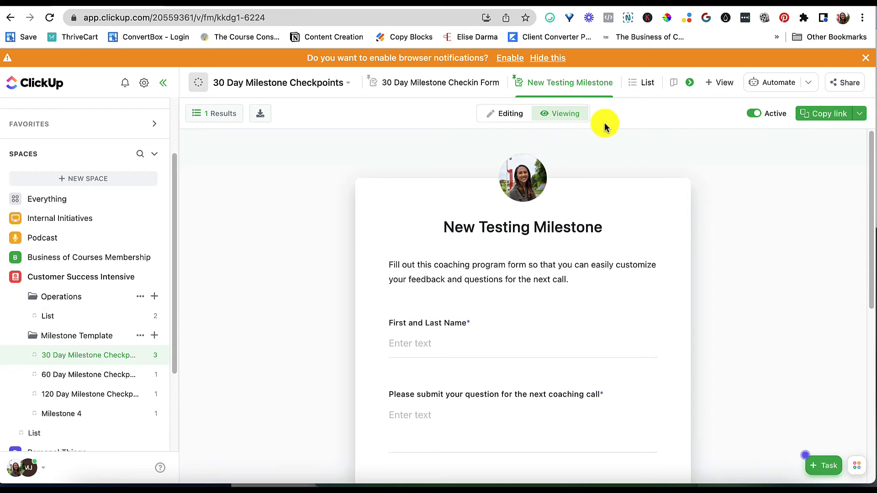
click(505, 118)
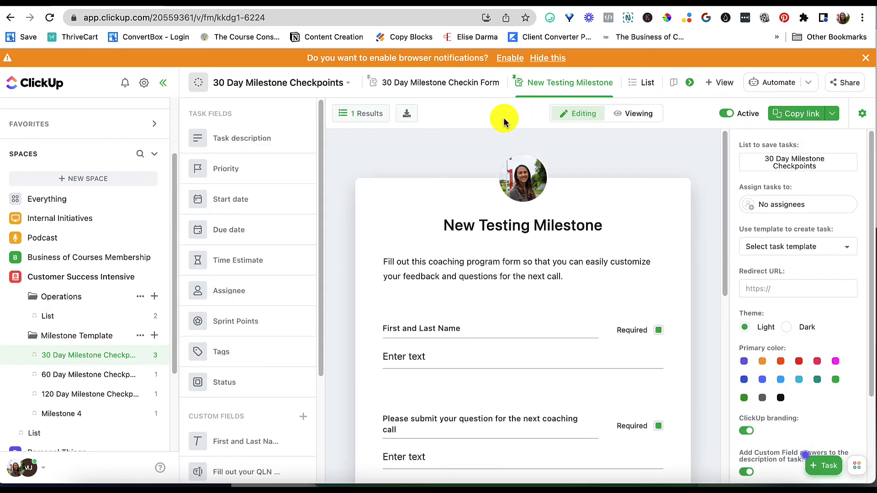
click(830, 248)
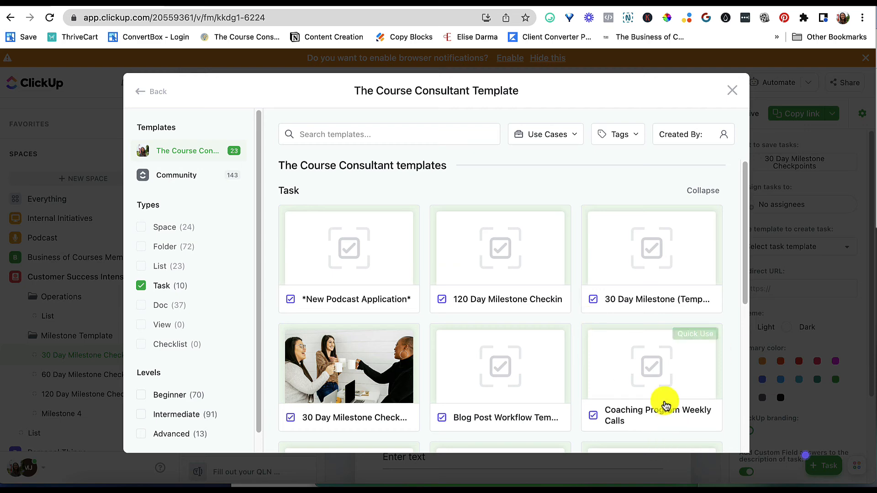
click(656, 376)
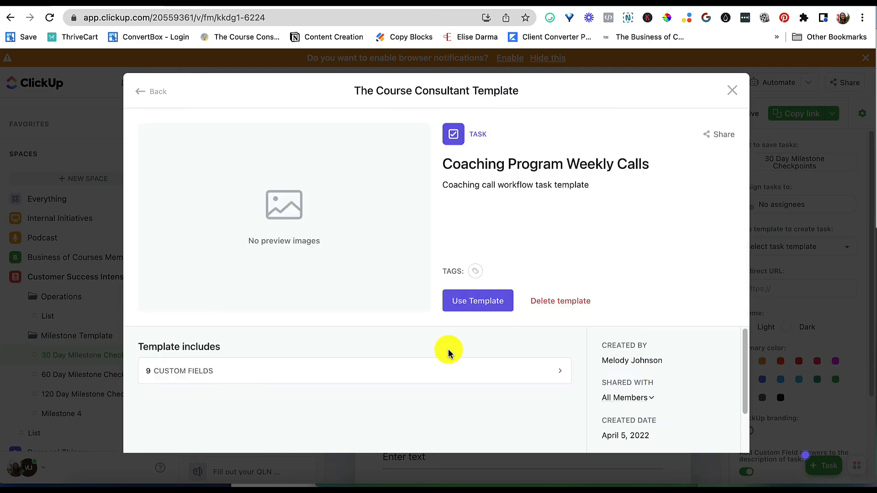
click(519, 375)
scroll(494, 388, down, 1)
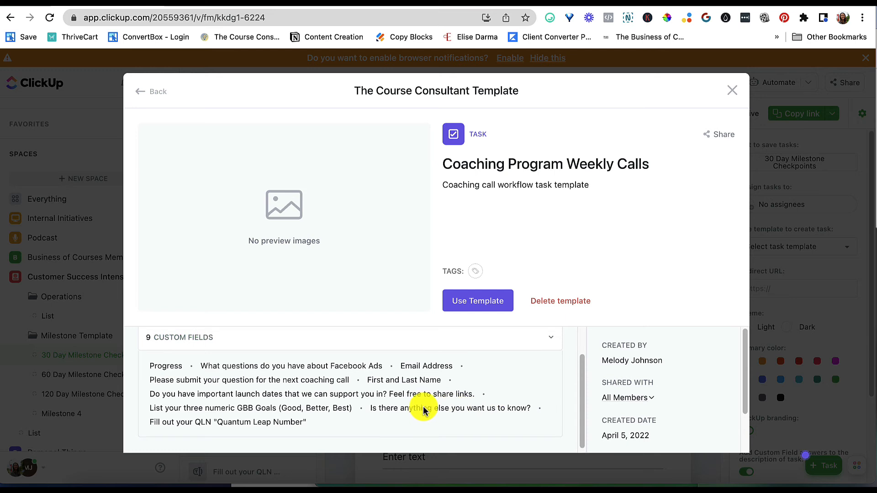
click(551, 338)
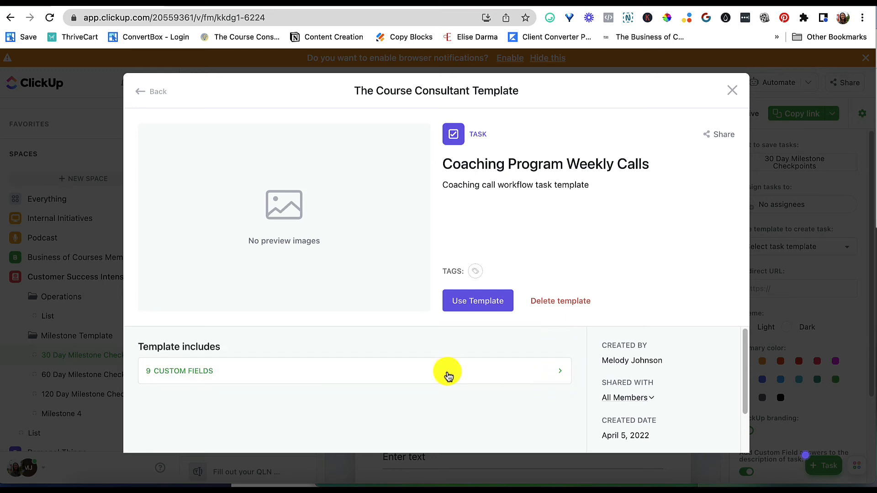
scroll(590, 397, down, 2)
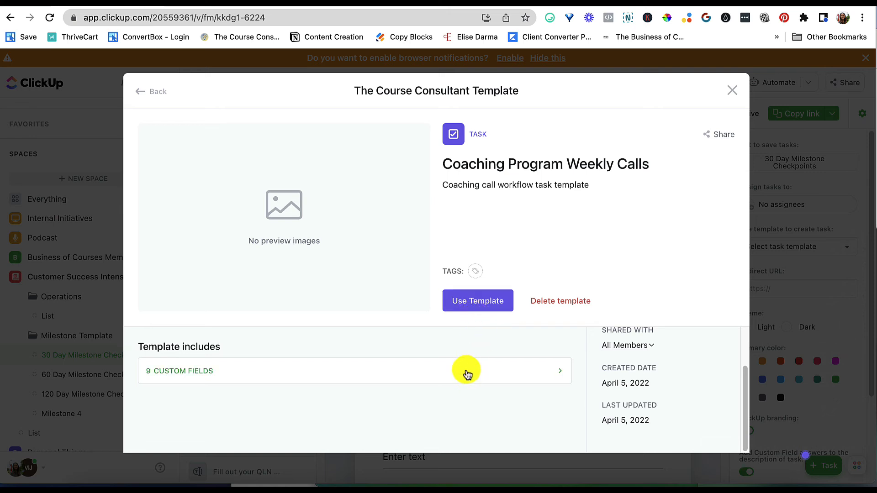
click(491, 293)
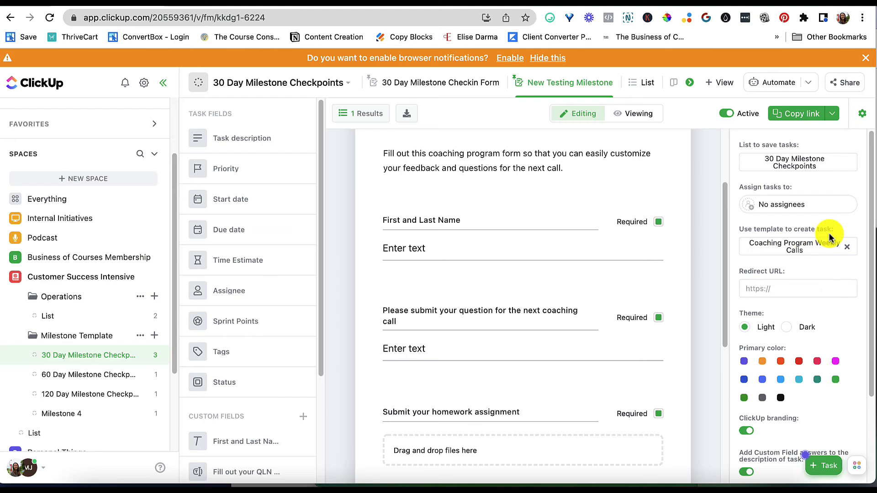
Toggle the option to add custom field answers to the task description off and back on
scroll(739, 425, down, 5)
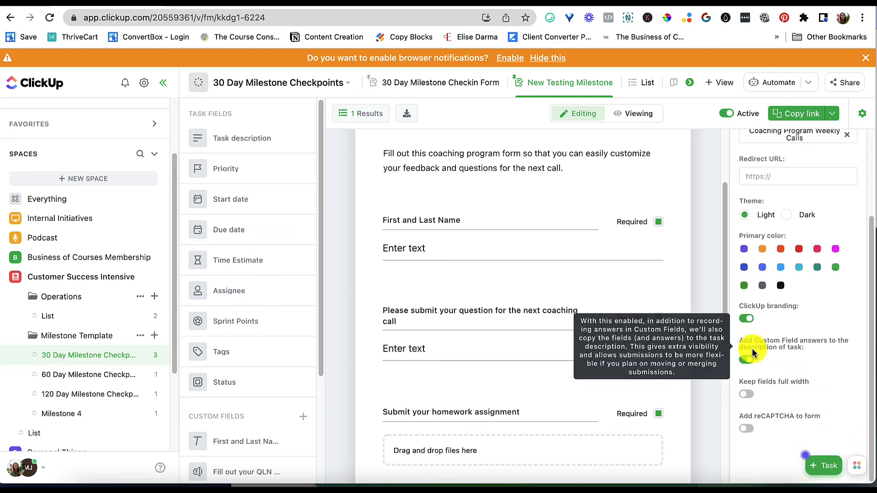
click(750, 361)
click(747, 361)
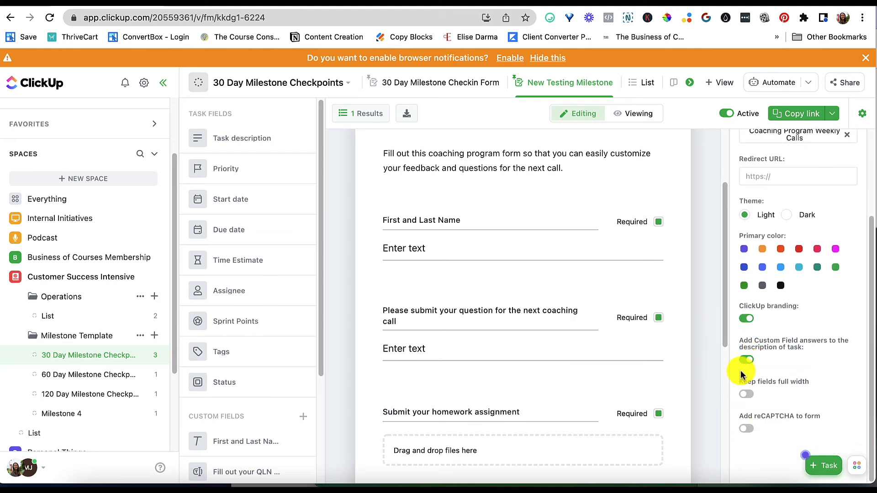
Switch the form to viewing, copy its public link and open it in the browser tab
scroll(759, 381, up, 5)
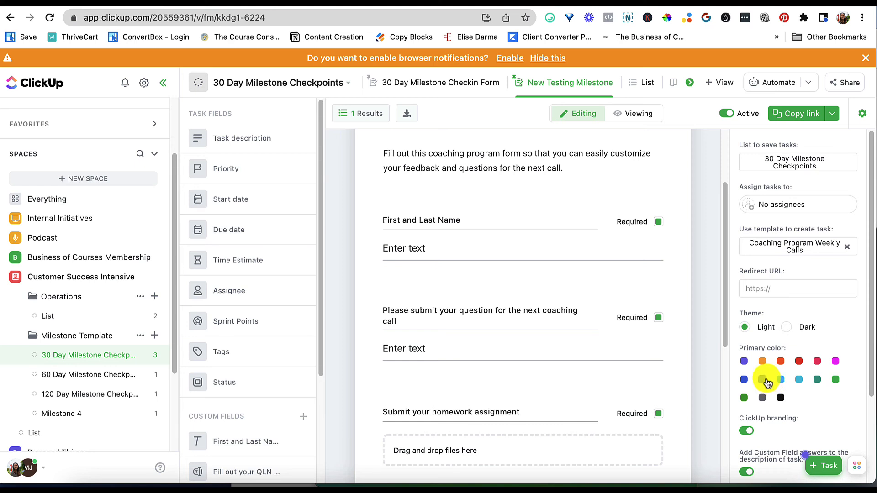
click(726, 115)
click(637, 115)
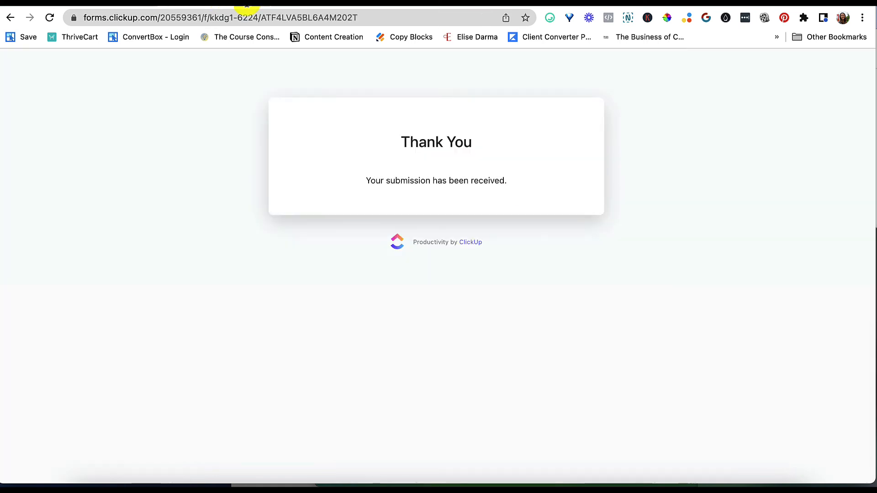
click(302, 17)
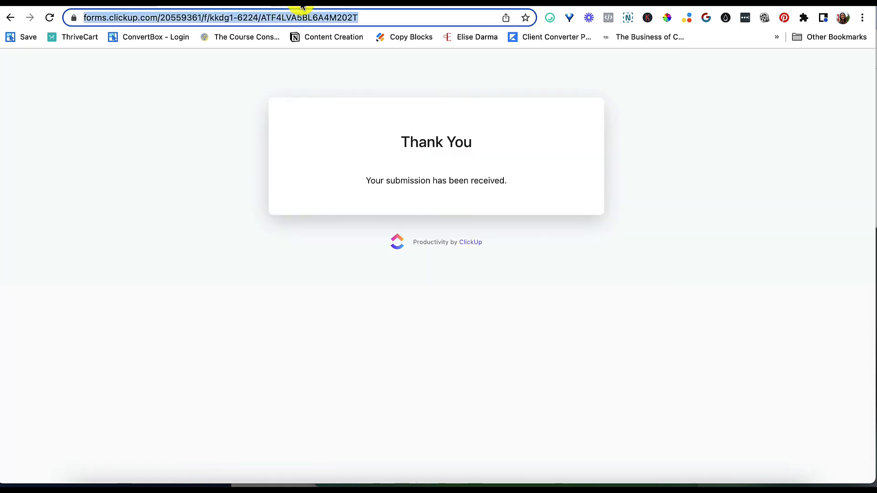
text(forms.clickup.com/20559361/f/kkdg1-6224/ATF4LVA5BL6A4M202T)
key(Return)
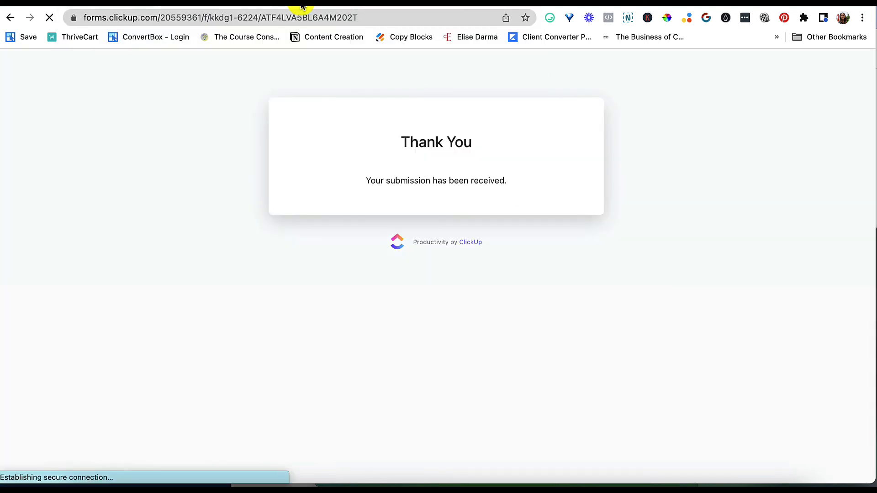
Fill in the form with Customer One, Question 1, the Create, Grow, and Scale PDF and No, then submit it
click(454, 267)
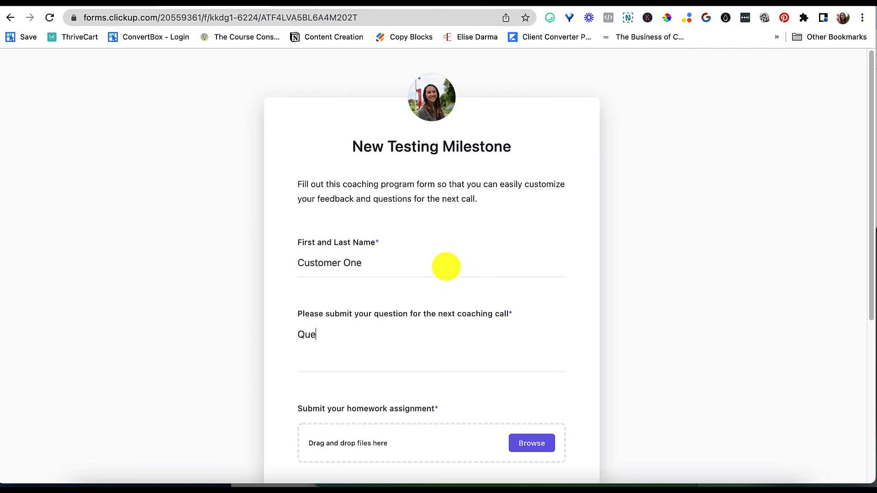
scroll(446, 266, down, 3)
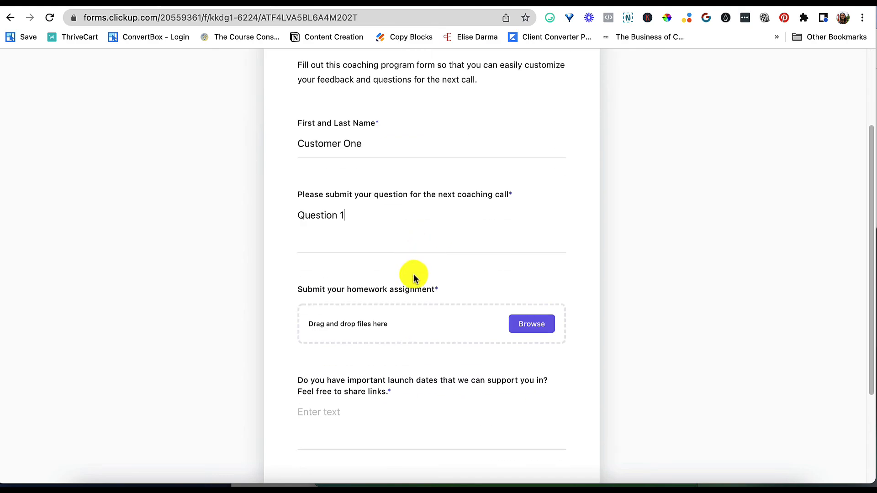
click(532, 324)
click(294, 215)
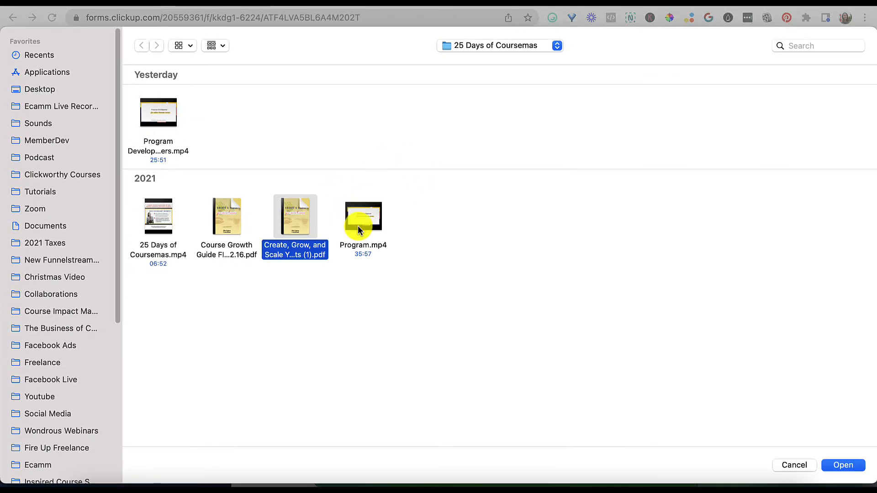
click(842, 464)
scroll(402, 366, down, 4)
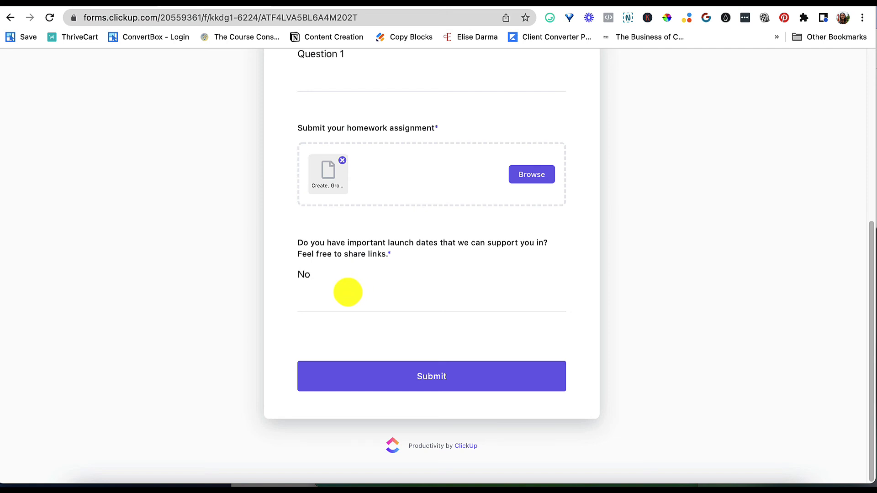
click(454, 368)
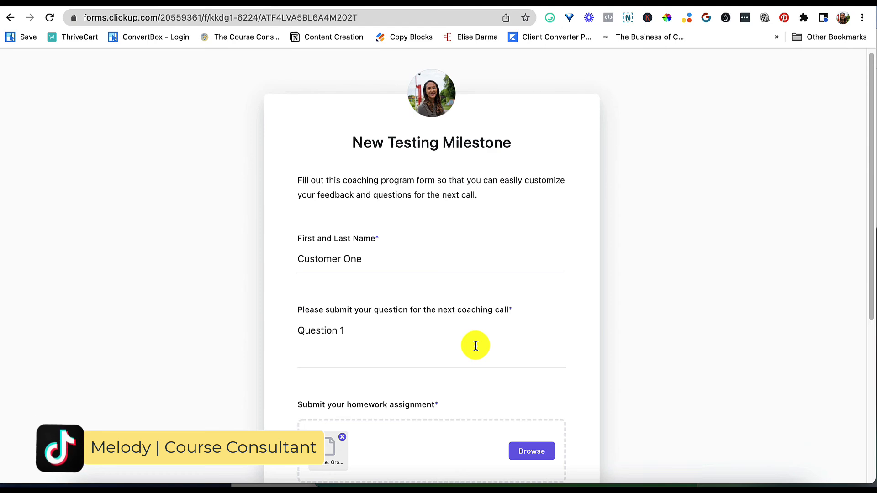
scroll(483, 383, down, 5)
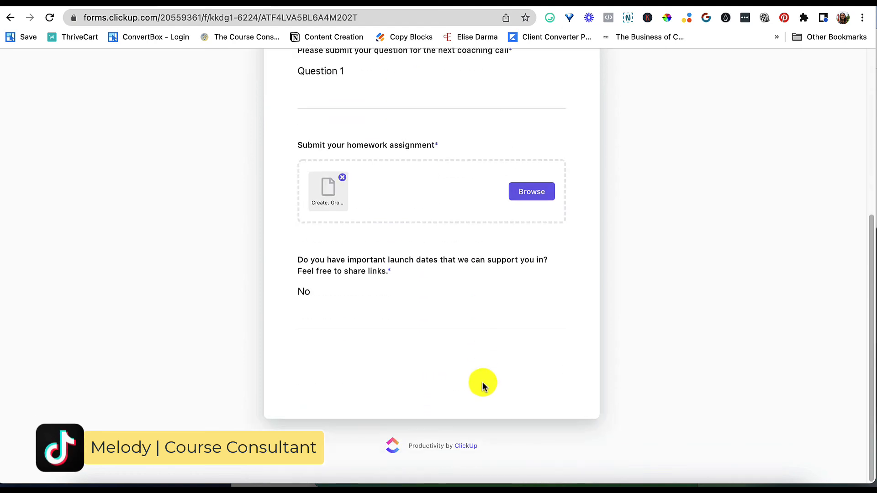
scroll(483, 383, up, 3)
scroll(483, 382, down, 3)
scroll(483, 383, up, 5)
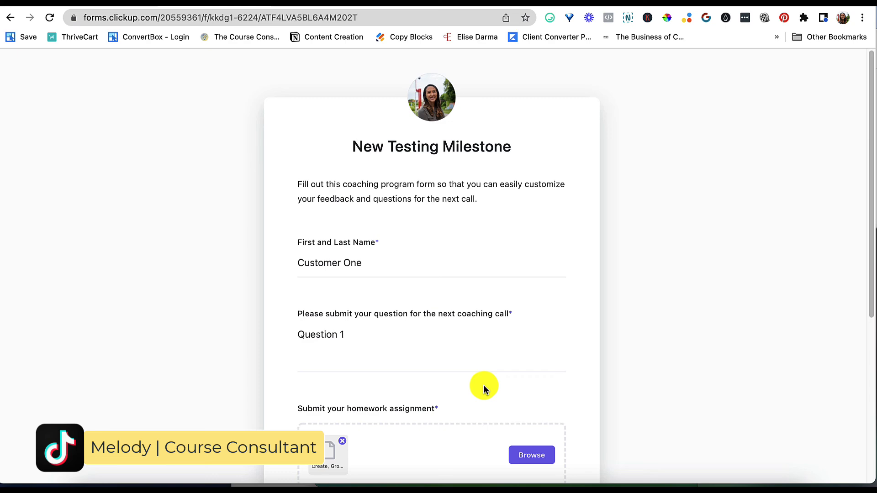
scroll(484, 388, down, 5)
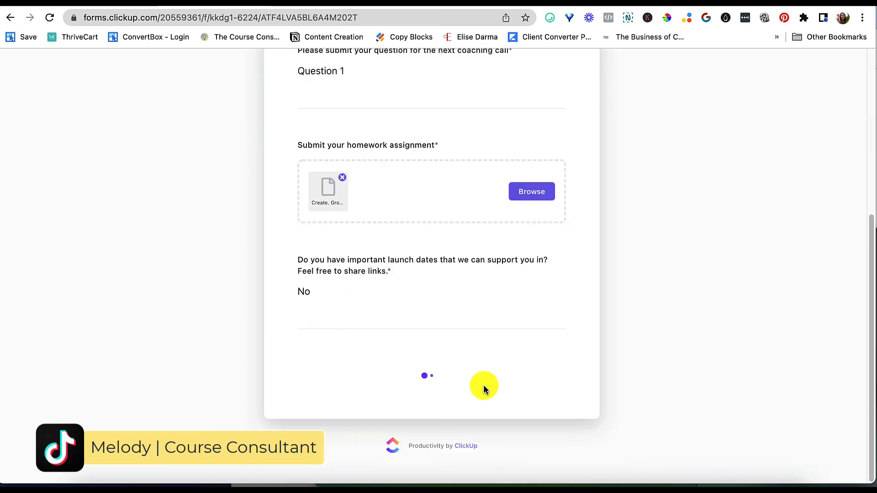
Return to the ClickUp list view and expand the Customer One task's subtasks
click(80, 7)
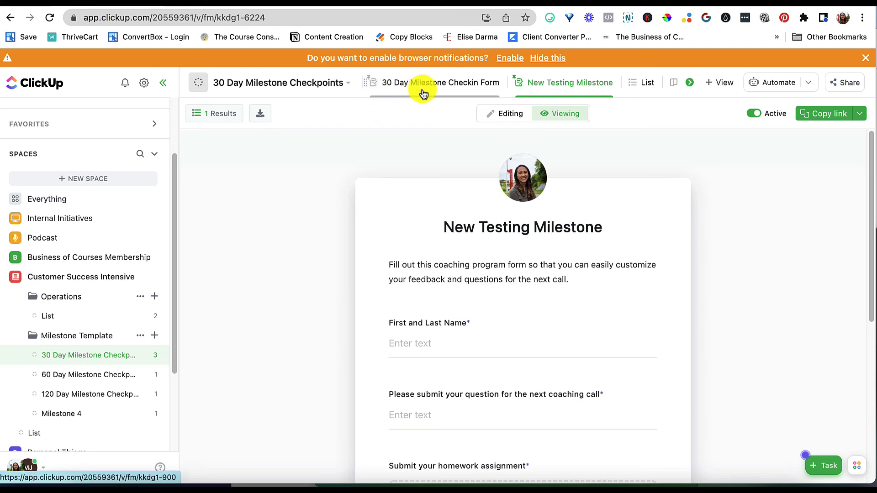
click(639, 92)
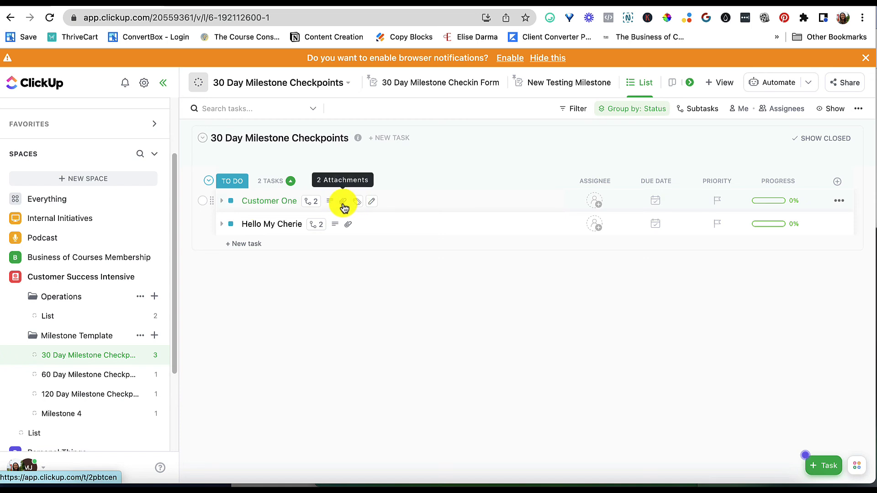
click(222, 202)
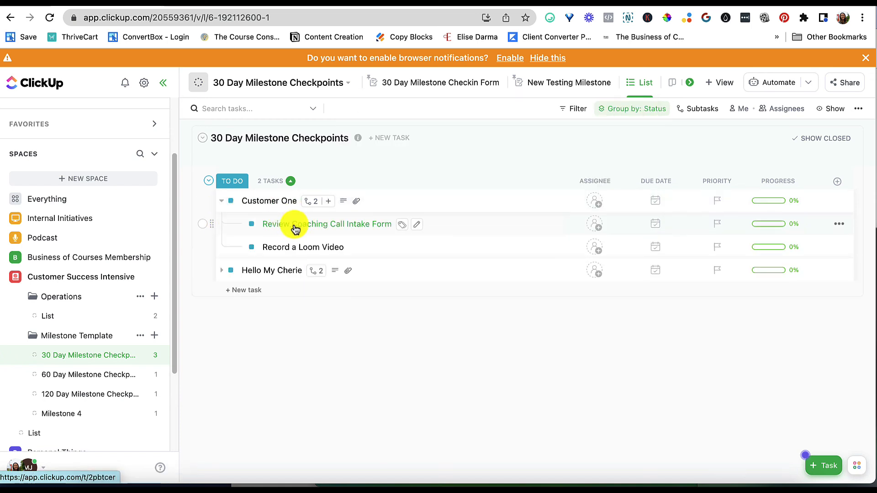
Open the Customer One task and delete its Create, Grow, and Scale PDF attachment
click(268, 202)
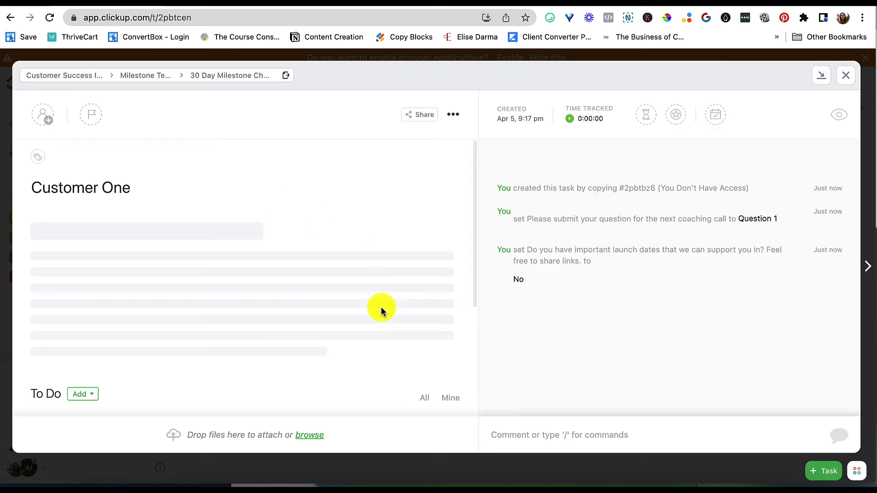
scroll(380, 318, down, 5)
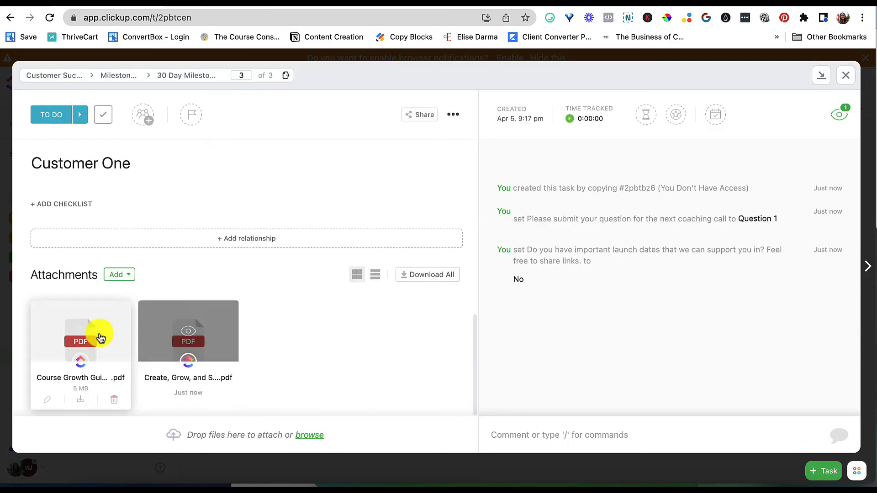
mouse_move(226, 336)
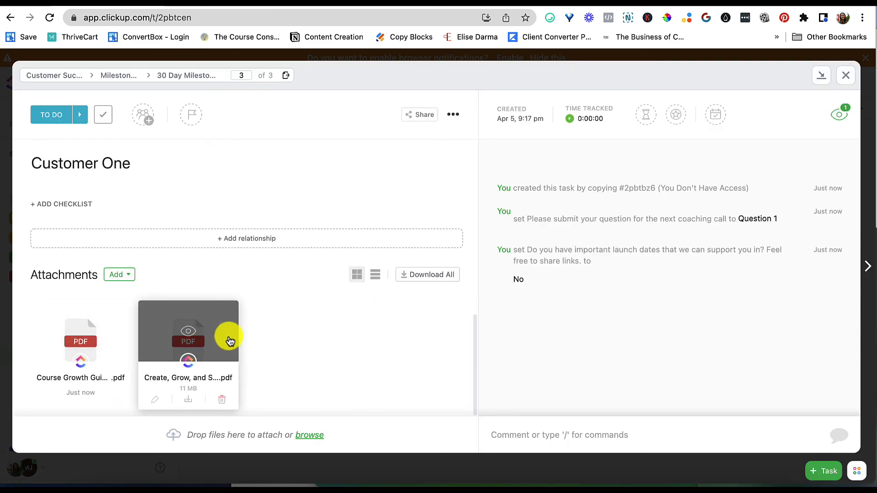
click(229, 401)
Review the task's description answers and subtasks, then close it and collapse its subtasks in the list
scroll(257, 372, up, 10)
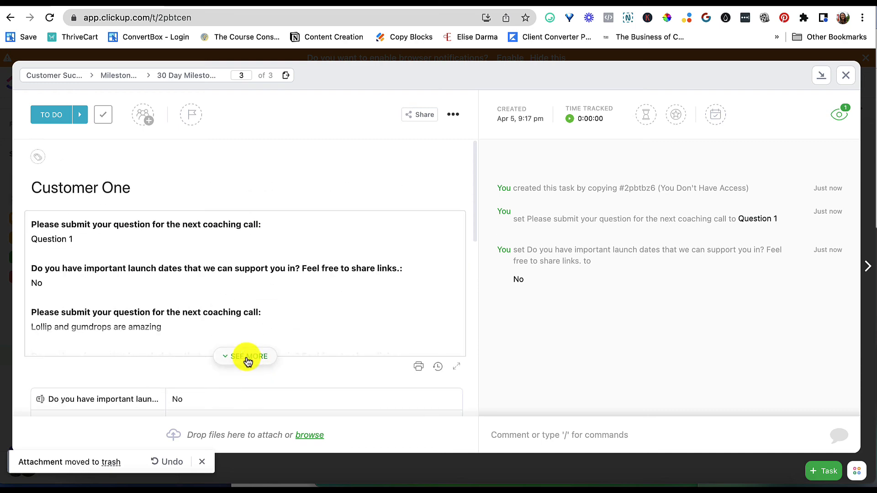
click(247, 361)
scroll(290, 364, down, 5)
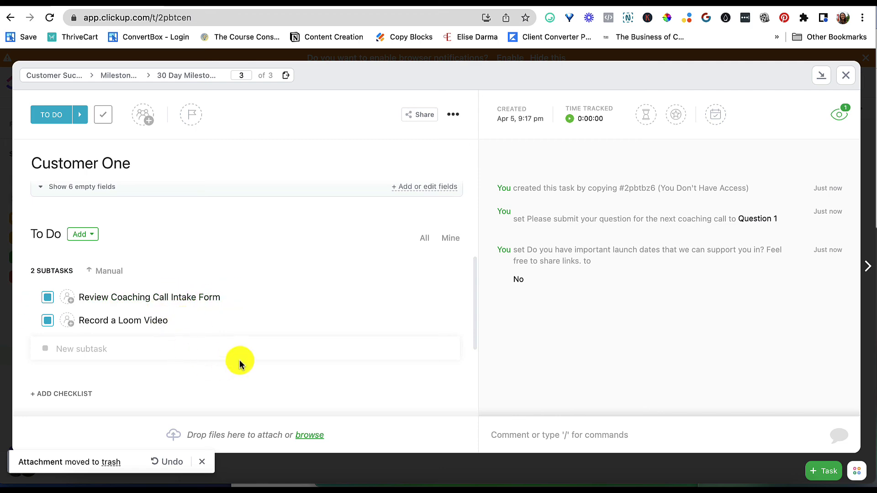
scroll(239, 360, up, 5)
scroll(315, 203, down, 5)
scroll(315, 264, up, 5)
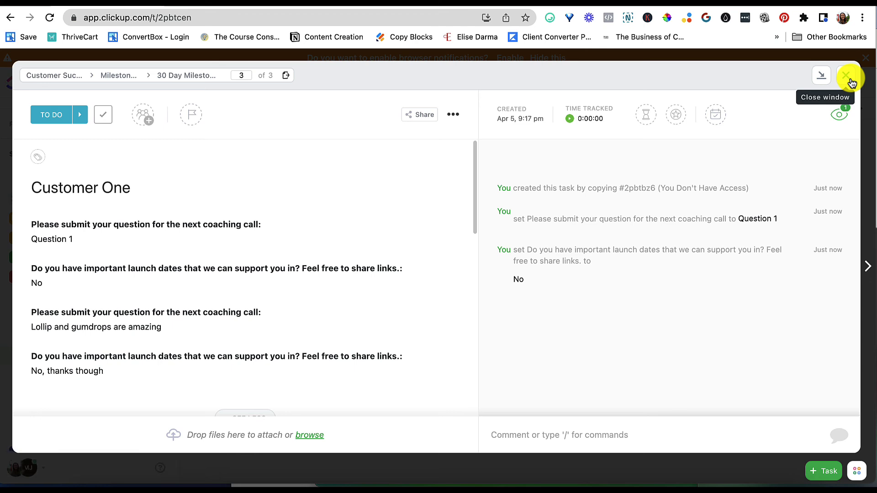
click(848, 78)
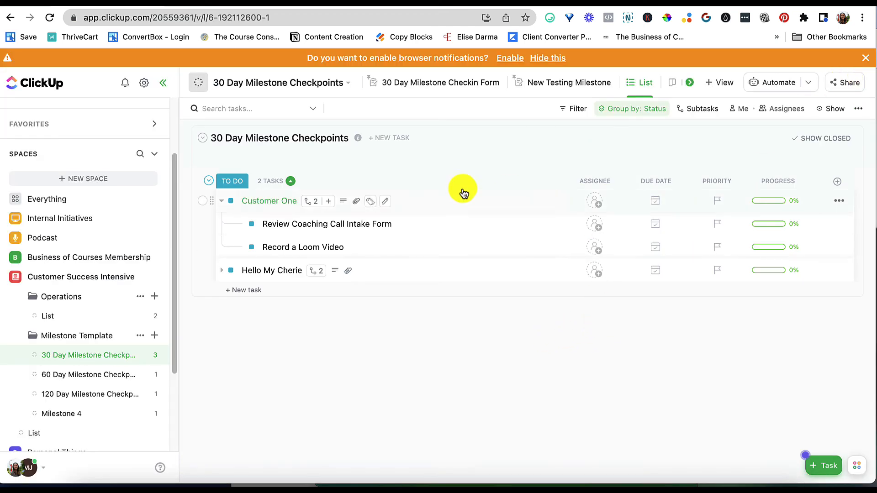
click(221, 201)
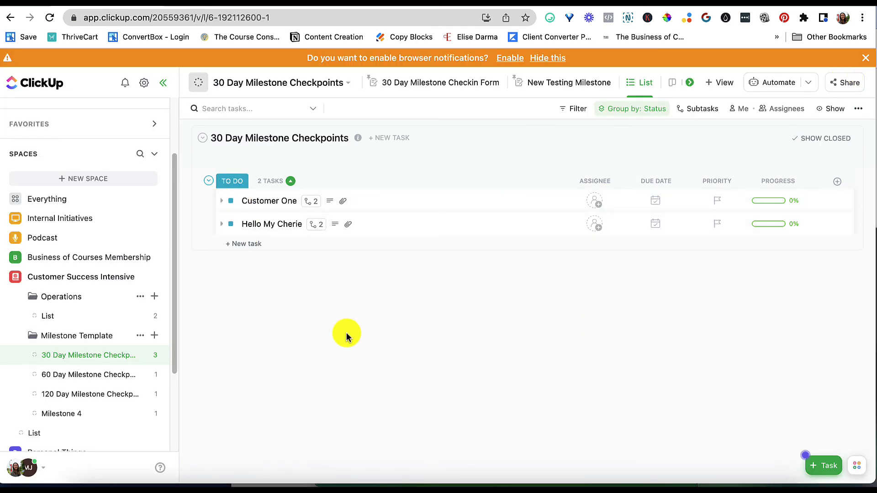